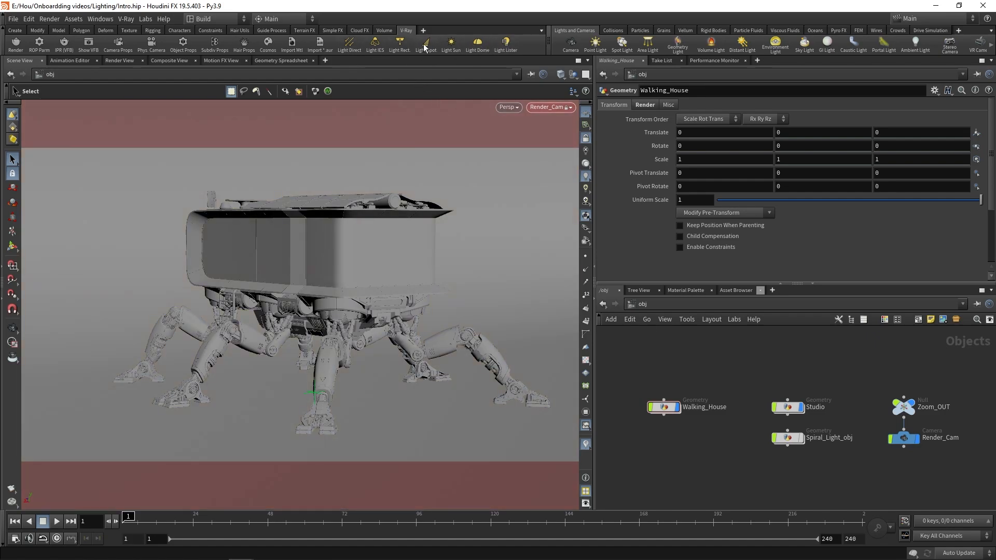
# Add a V-Ray direct light and aim it at the robot from a new angle through the light view.
pyautogui.click(351, 50)
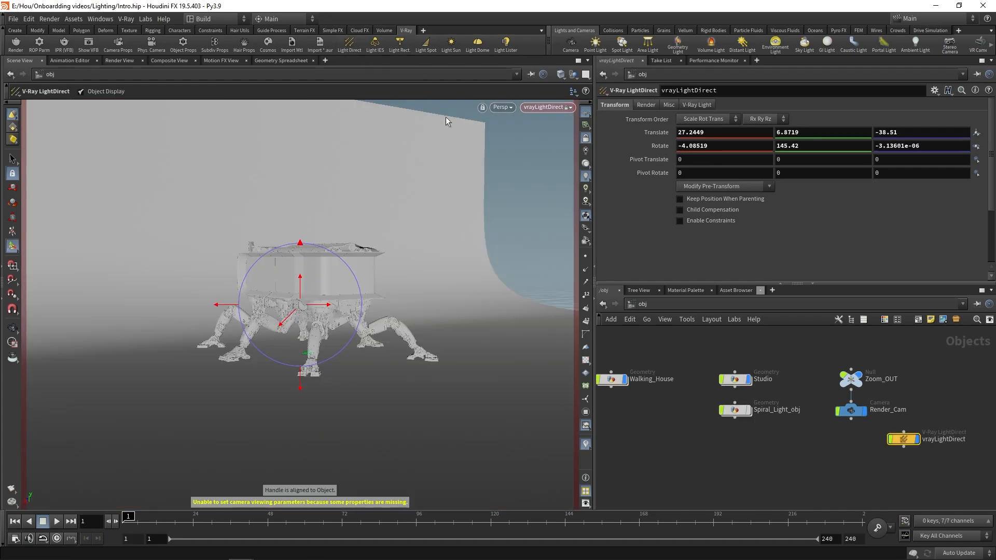
pyautogui.moveTo(902, 438); pyautogui.dragTo(859, 443)
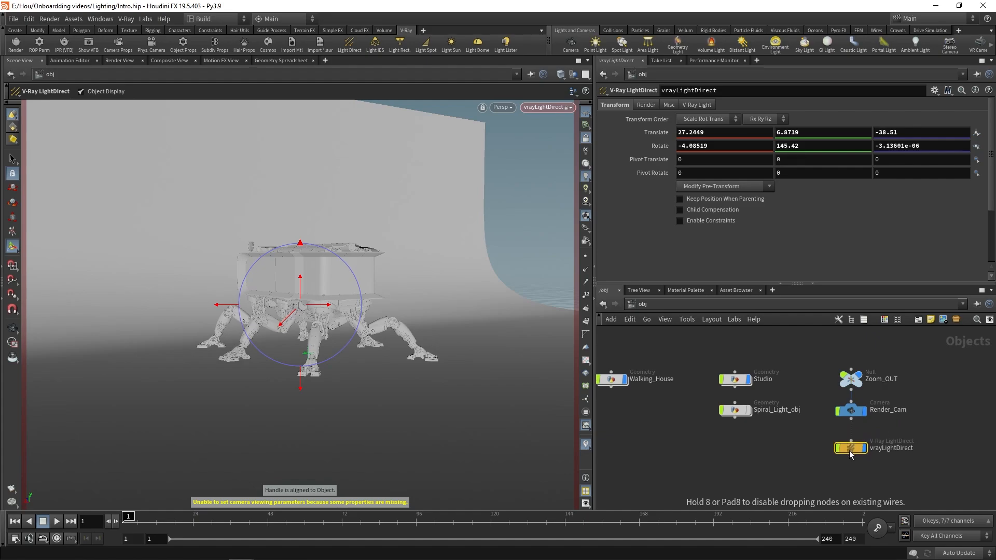
pyautogui.press('Escape')
pyautogui.moveTo(297, 290)
pyautogui.mouseDown()
pyautogui.moveTo(215, 336)
pyautogui.moveTo(241, 288)
pyautogui.moveTo(225, 195)
pyautogui.moveTo(559, 179)
pyautogui.moveTo(389, 233)
pyautogui.moveTo(311, 272)
pyautogui.mouseUp()
pyautogui.press('Escape')
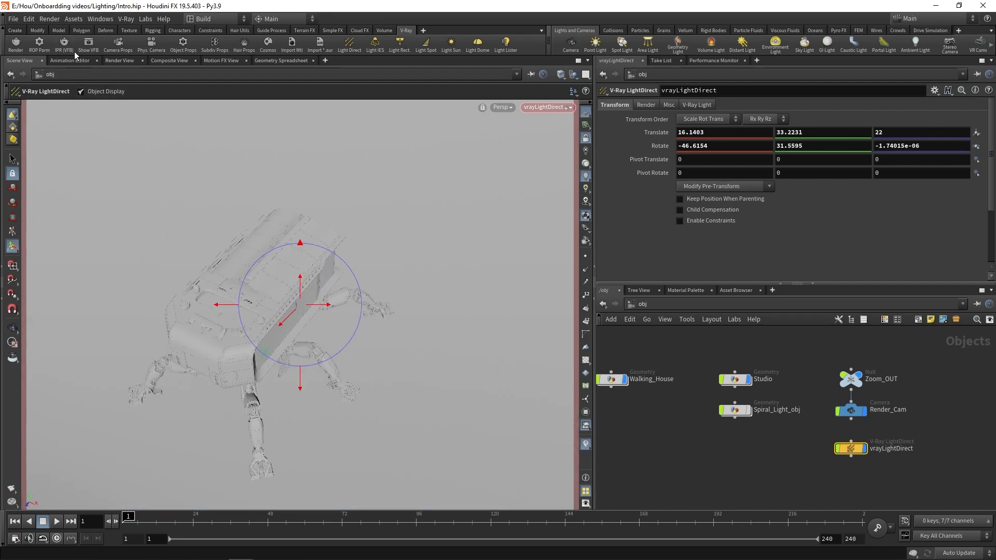
# Start the IPR (VFB) render to see the direct light's hard shadows.
pyautogui.click(72, 44)
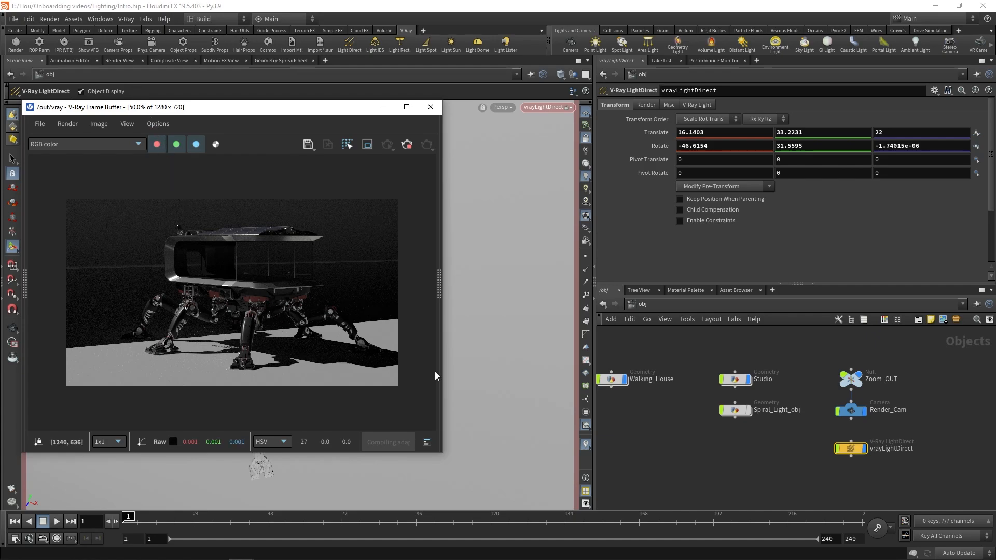
pyautogui.press('Tab')
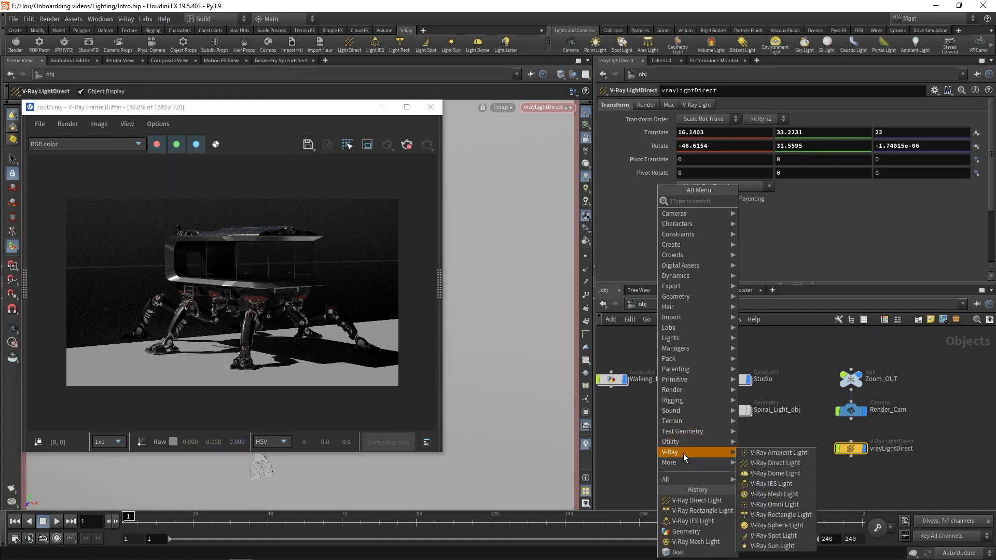
pyautogui.moveTo(670, 452)
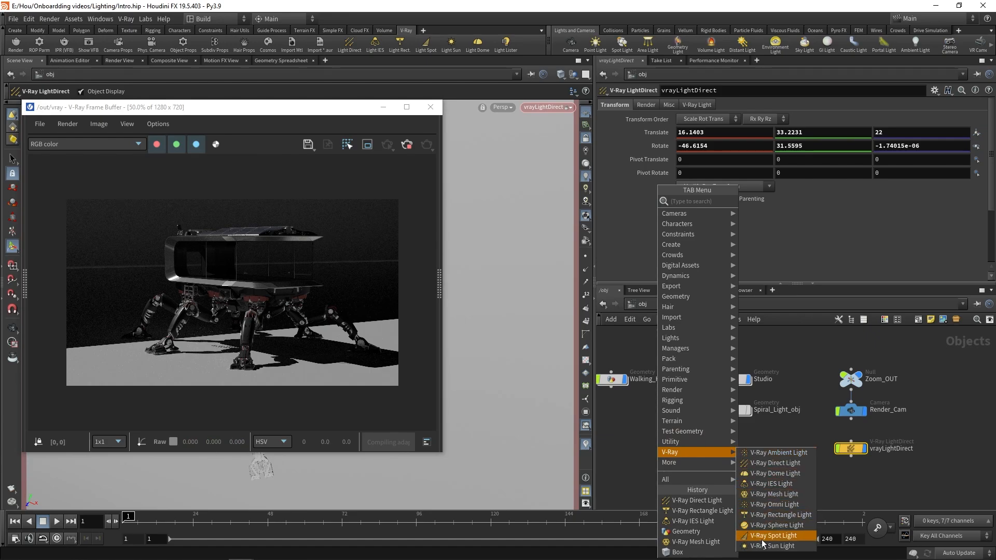
pyautogui.click(557, 460)
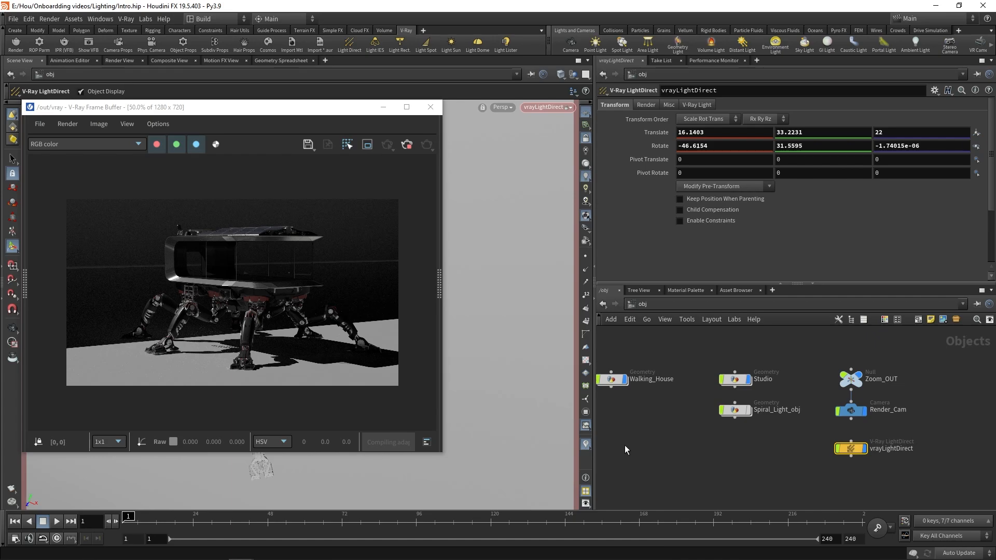
# Soften the direct light with a larger shadow radius and raise its intensity to 3.66.
pyautogui.click(701, 105)
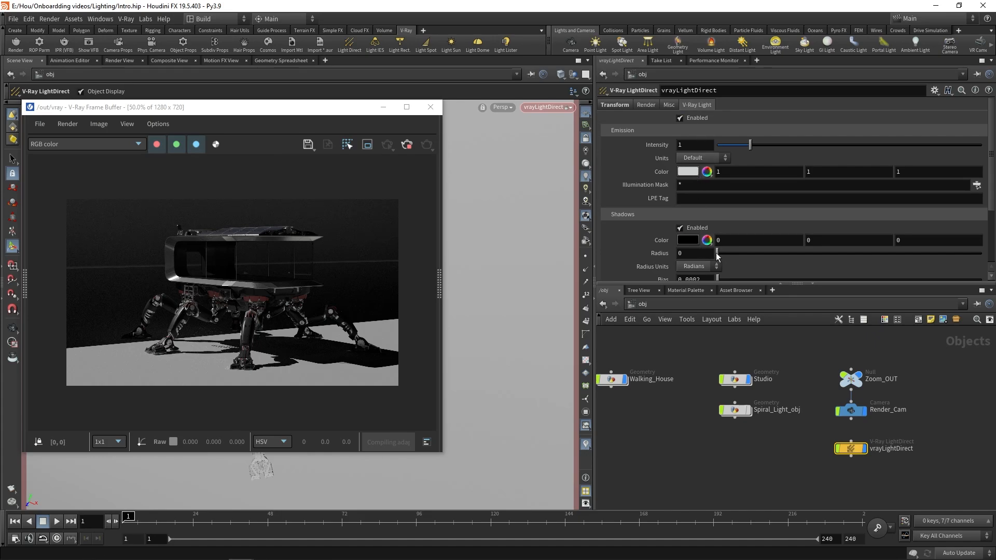
pyautogui.moveTo(717, 253); pyautogui.dragTo(889, 253)
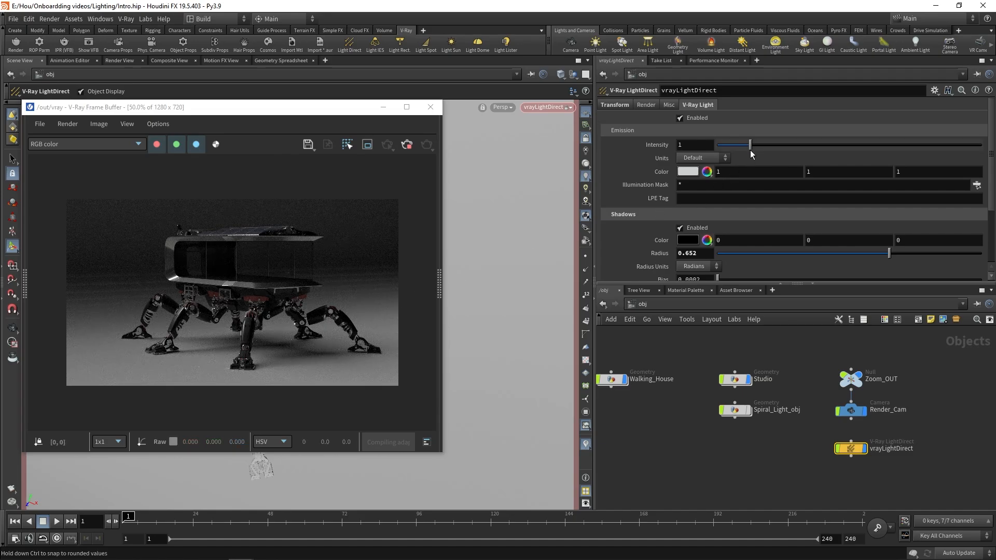
pyautogui.moveTo(750, 145); pyautogui.dragTo(838, 149)
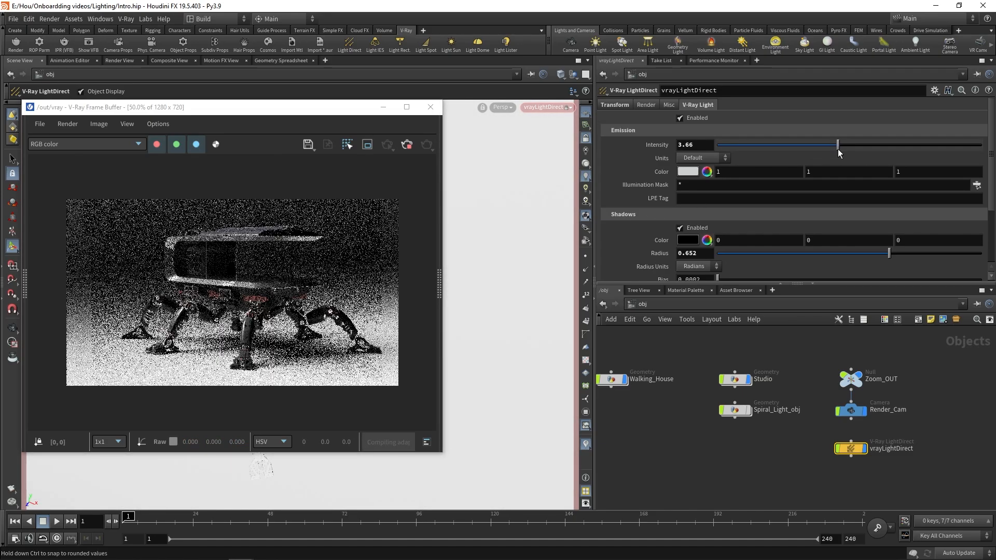
# Warm the light colour via TMI temperature, then select the vrayLightDirect node for removal.
pyautogui.click(706, 171)
pyautogui.click(706, 173)
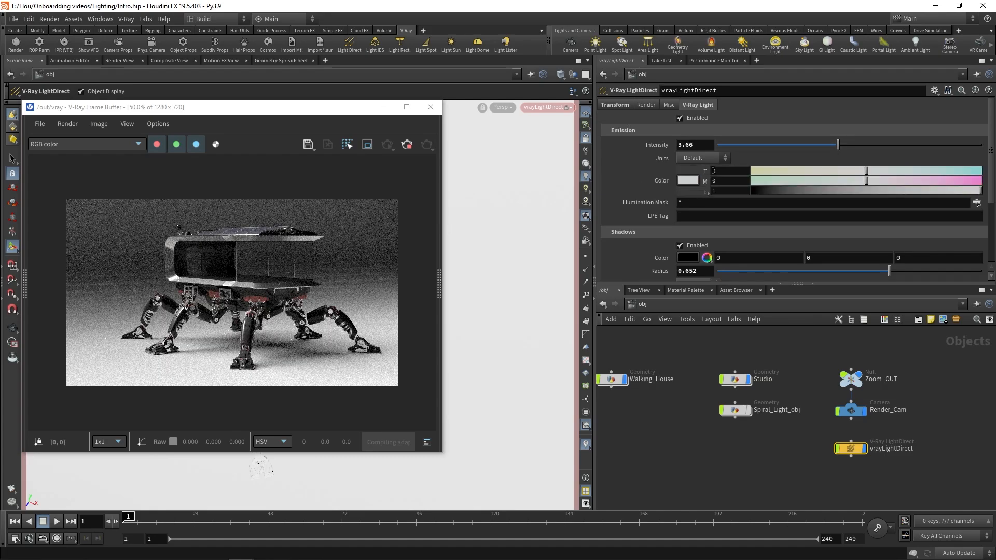
pyautogui.moveTo(865, 171); pyautogui.dragTo(794, 171)
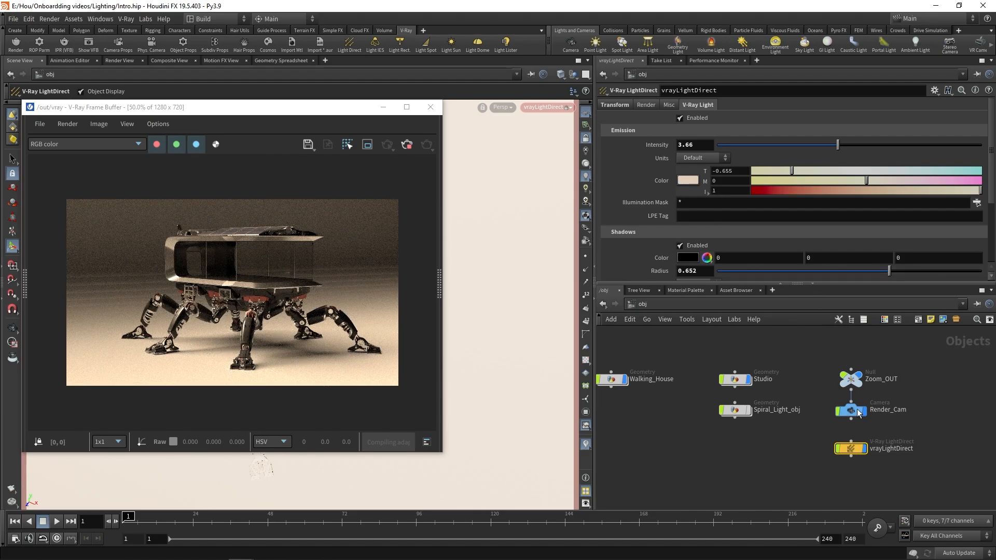
pyautogui.click(850, 449)
pyautogui.press('Delete')
pyautogui.press('Tab')
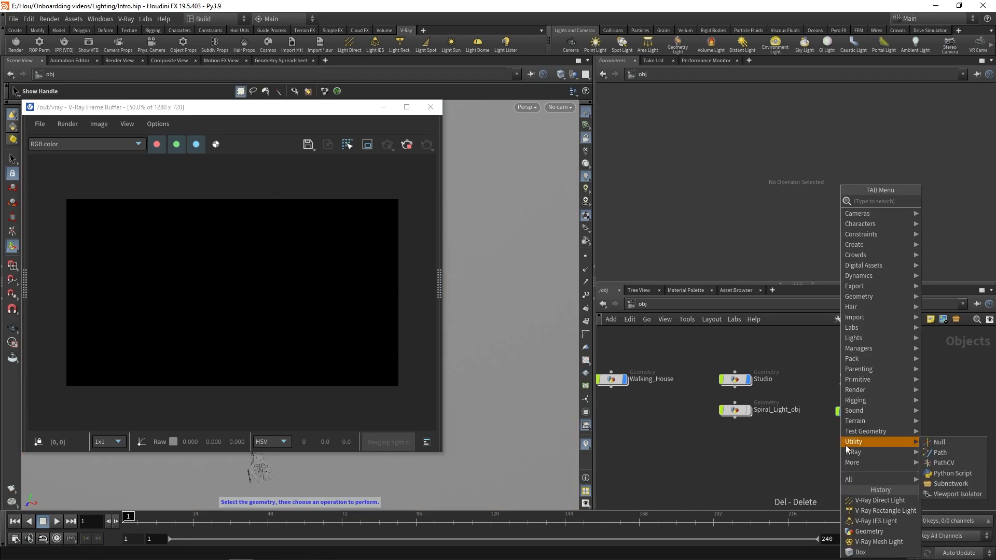
pyautogui.click(812, 516)
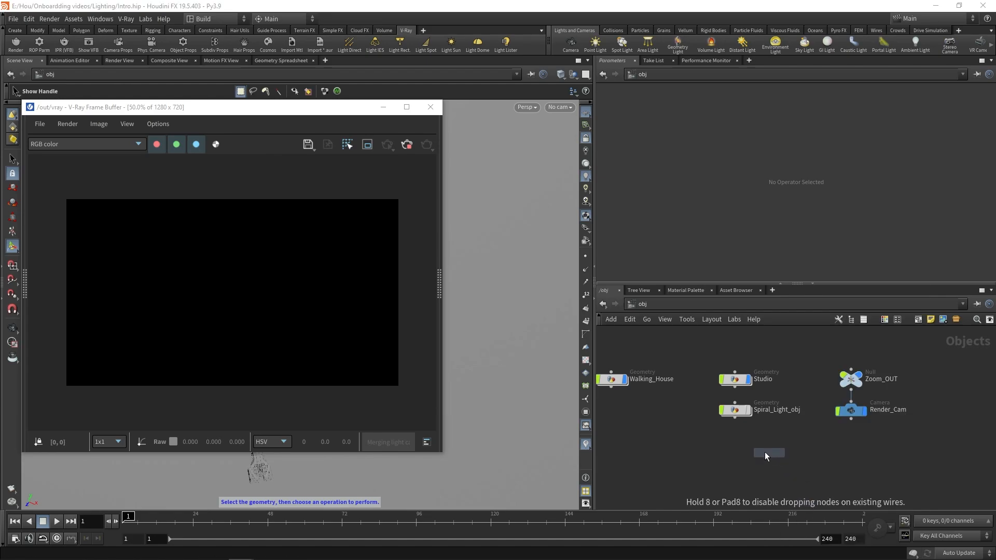
pyautogui.click(740, 454)
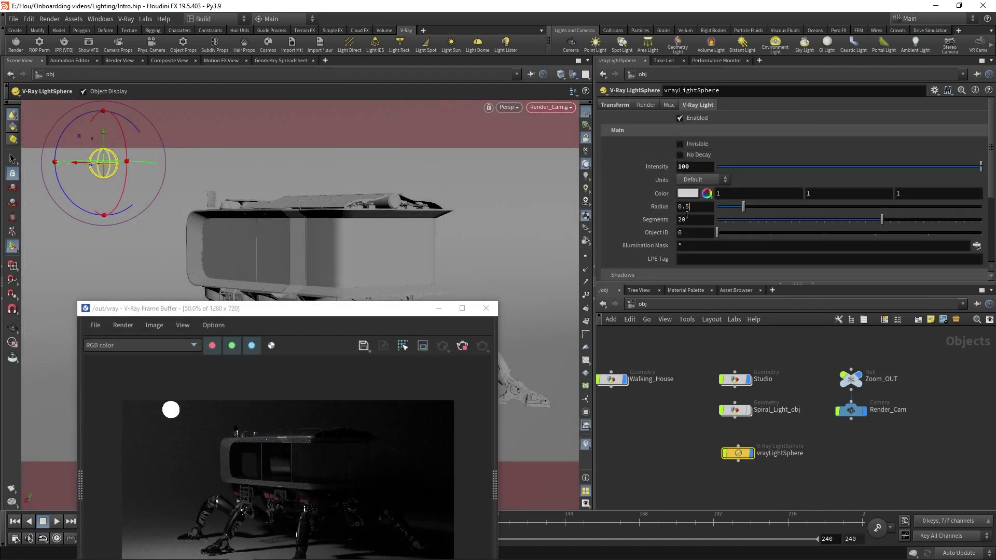
pyautogui.moveTo(692, 207); pyautogui.dragTo(686, 207)
pyautogui.write('01')
pyautogui.press('Return')
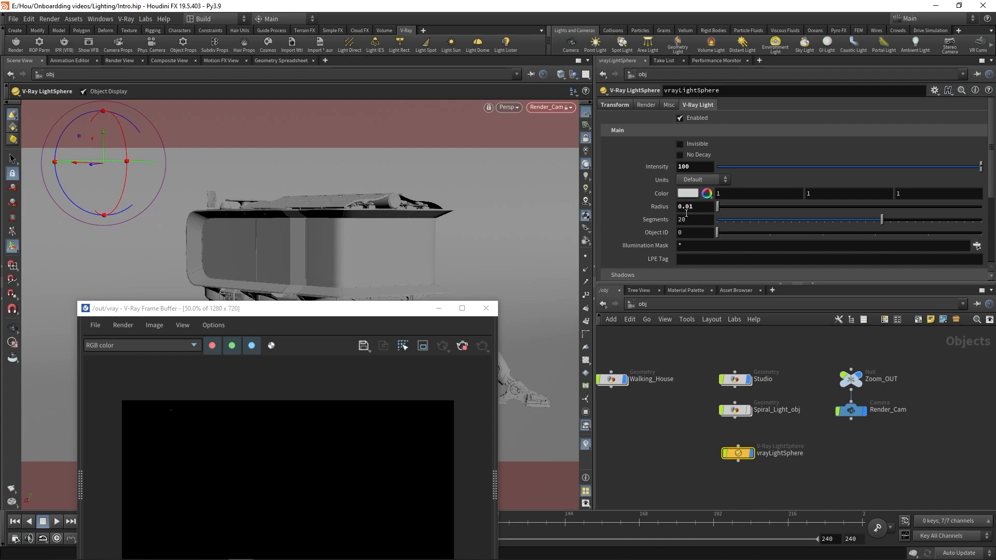
pyautogui.click(697, 168)
pyautogui.write('000')
pyautogui.press('Return')
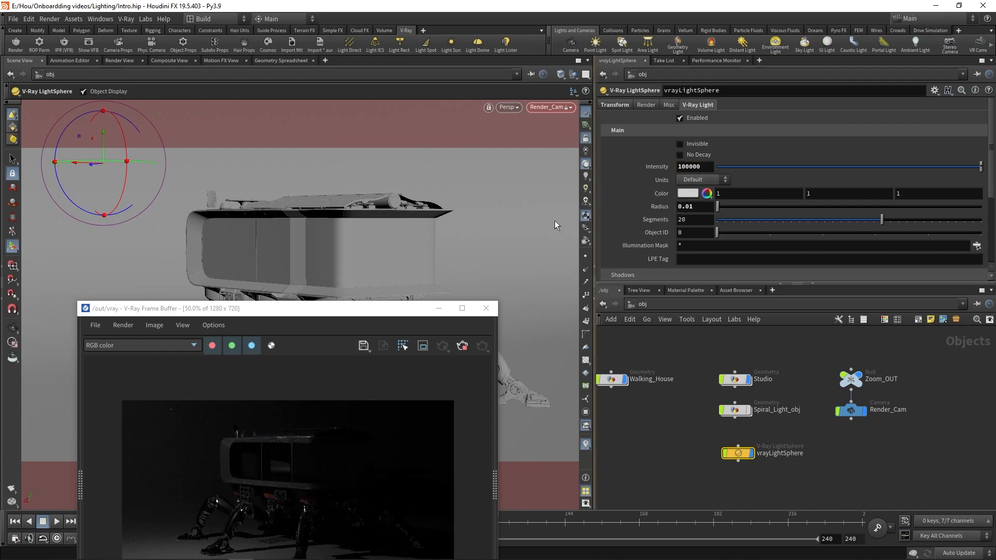
pyautogui.moveTo(389, 308); pyautogui.dragTo(401, 170)
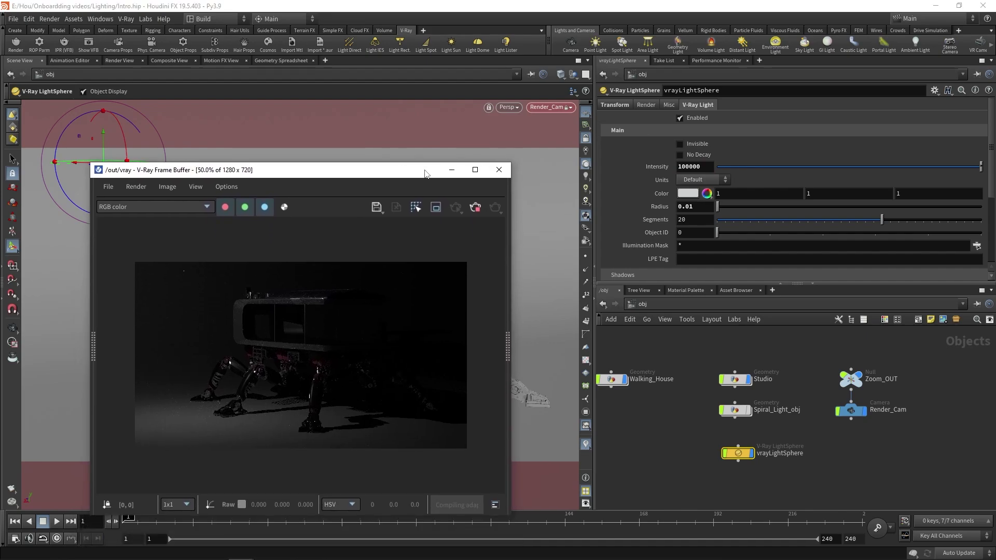
pyautogui.click(711, 166)
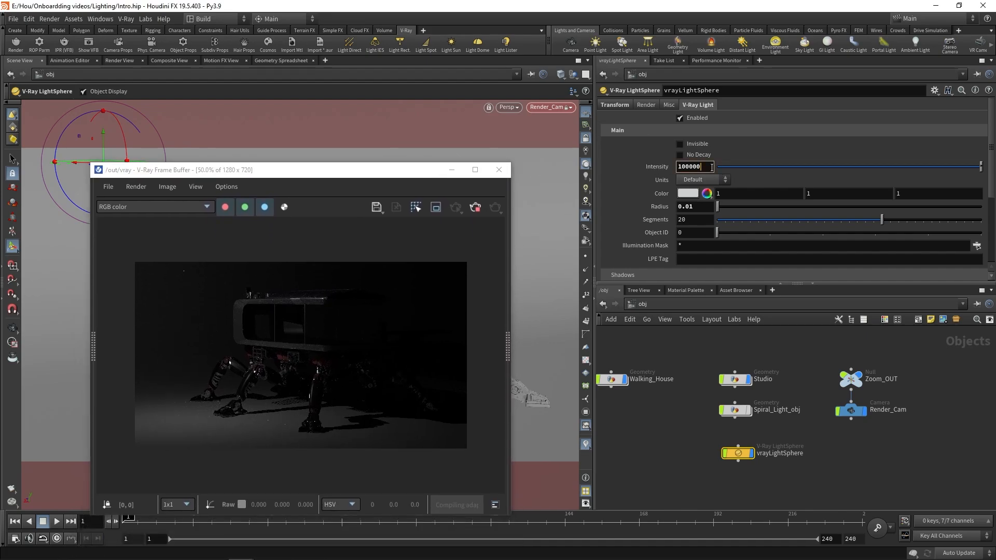
pyautogui.write('0')
pyautogui.press('Return')
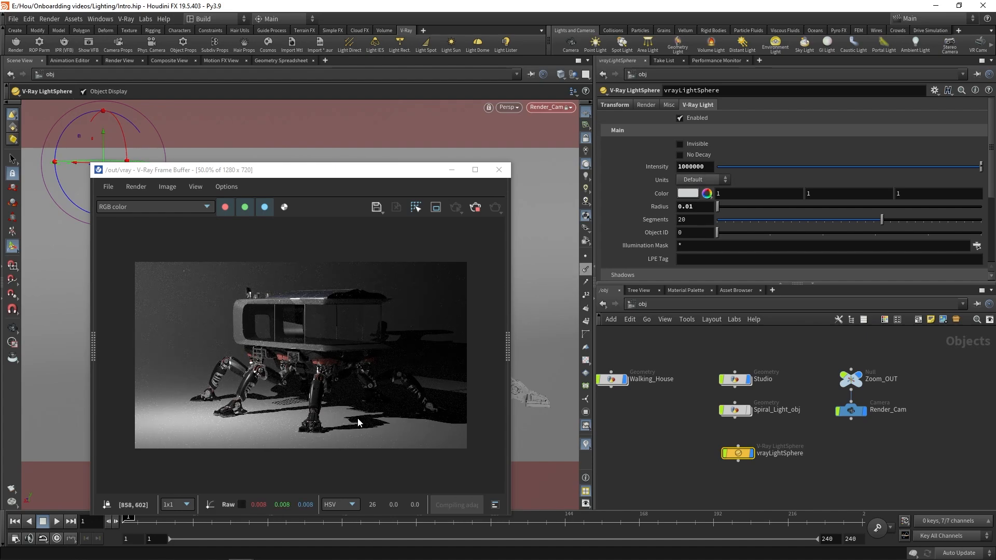
pyautogui.doubleClick(692, 207)
pyautogui.write('2')
pyautogui.press('Return')
pyautogui.doubleClick(690, 167)
pyautogui.write('100')
pyautogui.press('Return')
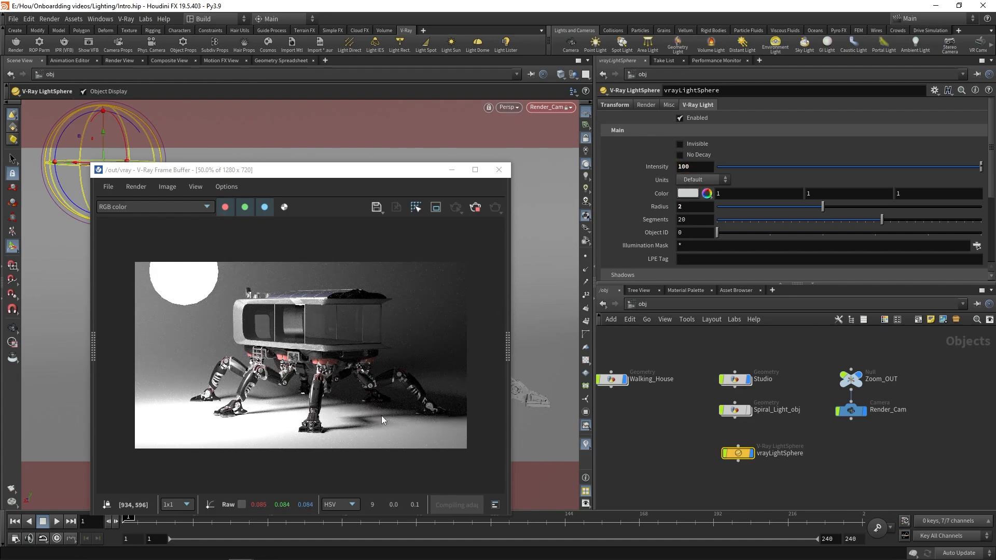
pyautogui.press('Delete')
# Add a V-Ray rectangle light and place it up and left of the robot, turned around its vertical axis.
pyautogui.press('Tab')
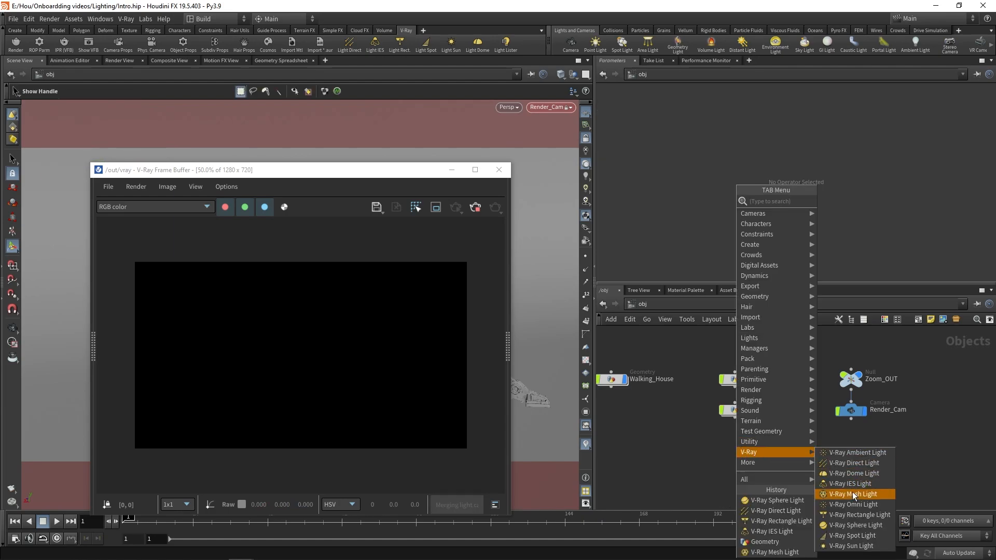
pyautogui.click(852, 512)
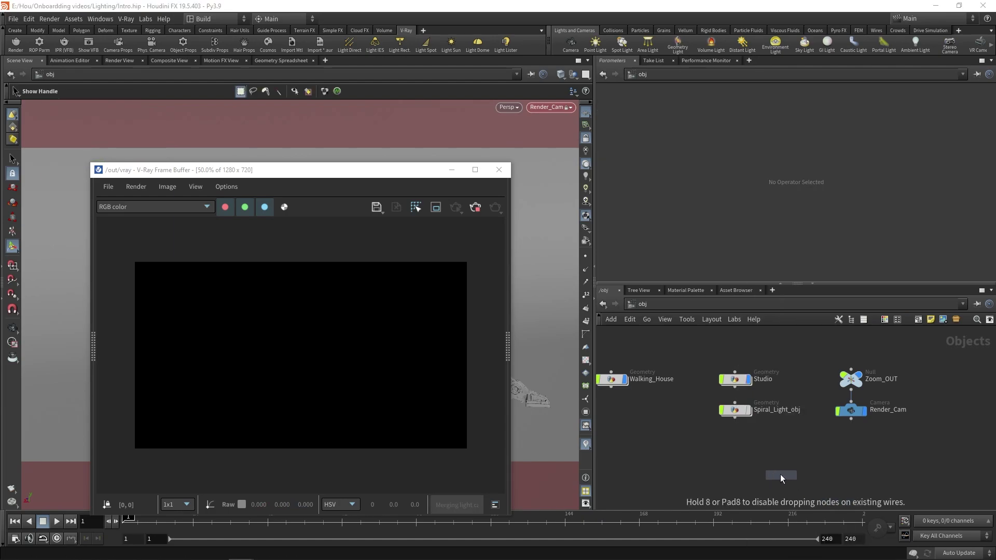
pyautogui.click(741, 453)
pyautogui.moveTo(312, 171); pyautogui.dragTo(720, 157)
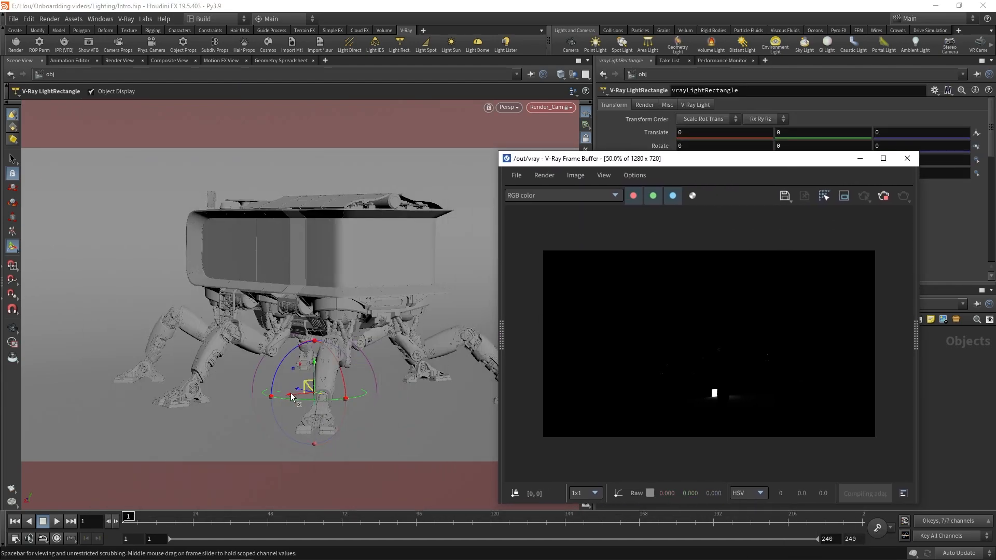
pyautogui.moveTo(290, 392)
pyautogui.mouseDown()
pyautogui.moveTo(145, 267)
pyautogui.moveTo(145, 234)
pyautogui.moveTo(155, 244)
pyautogui.mouseUp()
pyautogui.moveTo(715, 158); pyautogui.dragTo(398, 228)
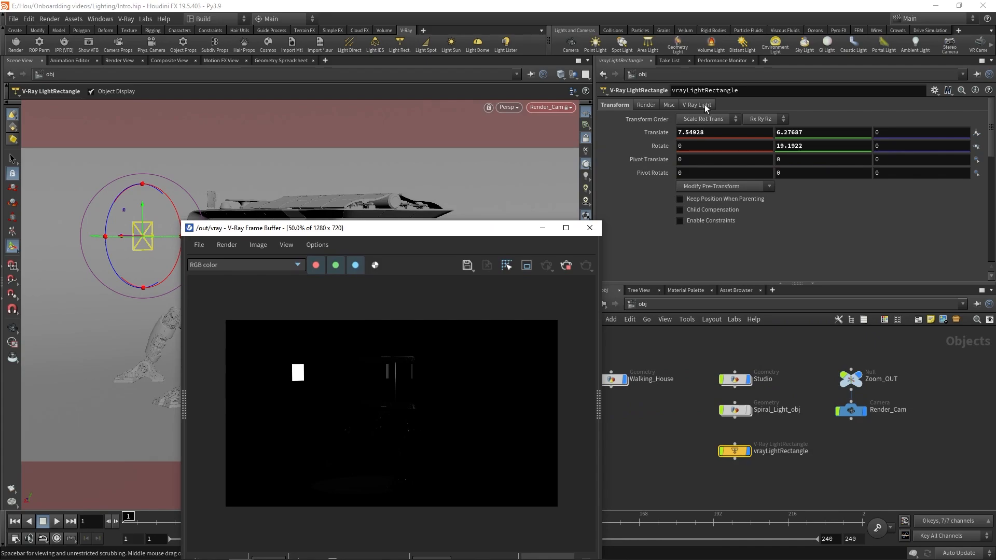
# Set the rectangle light's intensity to 1000 and Directional to 1.
pyautogui.click(696, 105)
pyautogui.scroll(-2, 709, 159)
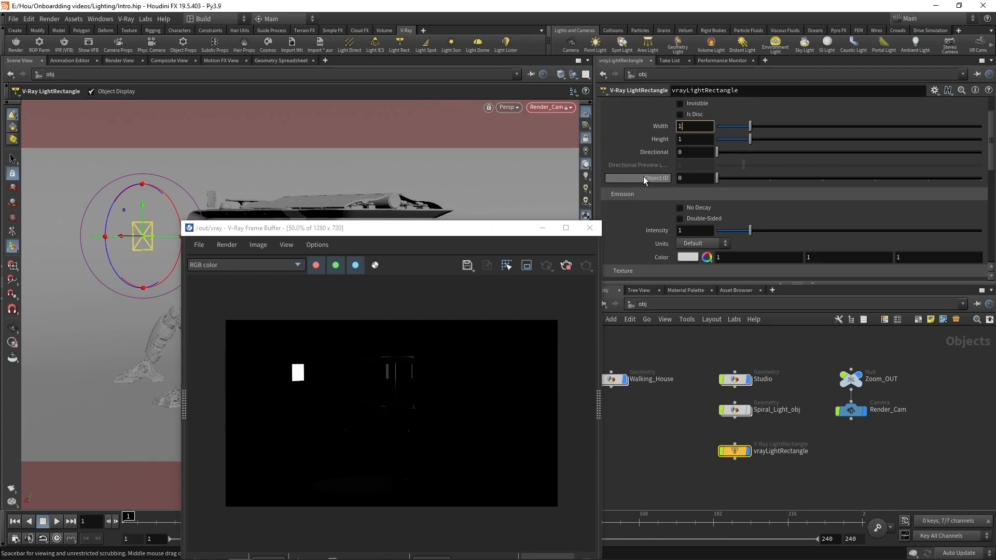
pyautogui.doubleClick(693, 230)
pyautogui.write('1000')
pyautogui.press('Return')
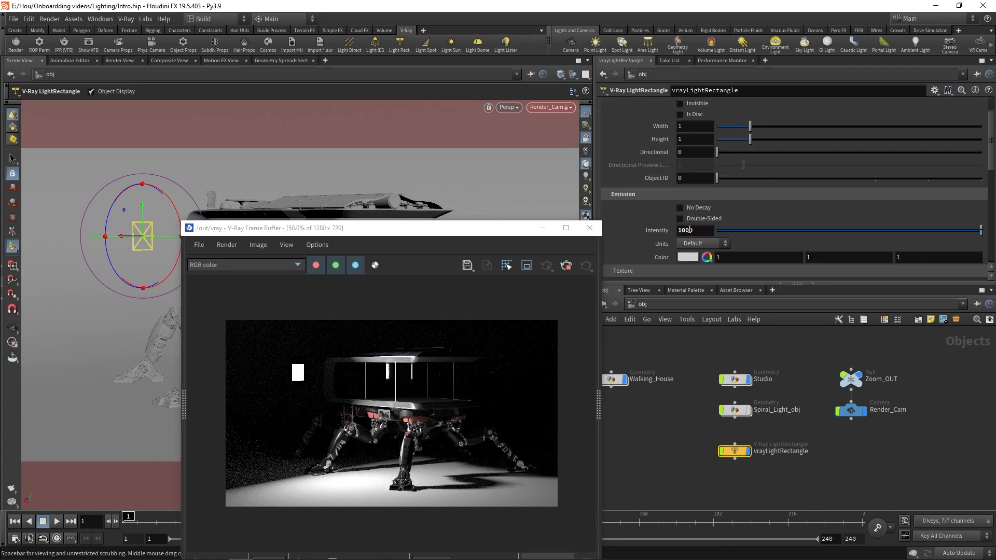
pyautogui.scroll(-3, 630, 230)
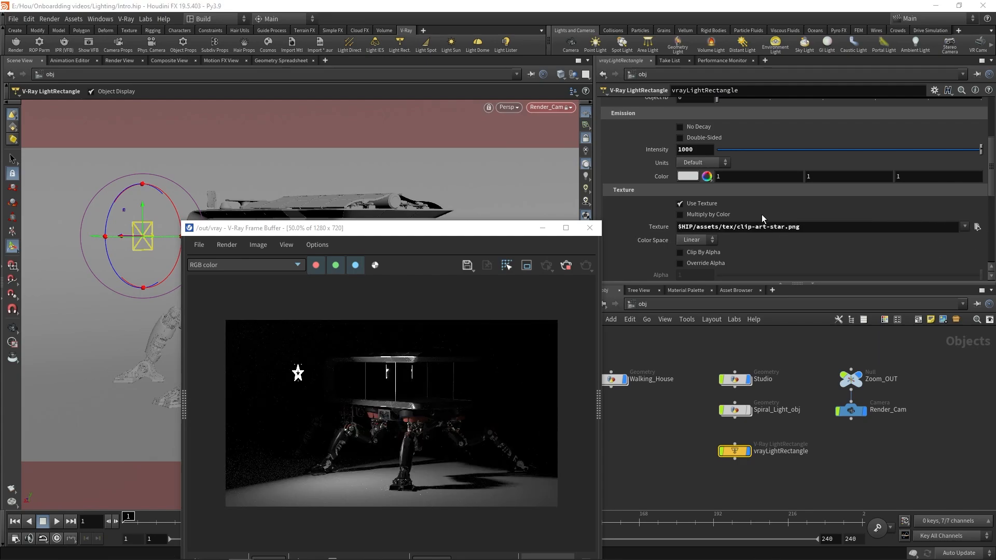
pyautogui.scroll(4, 762, 214)
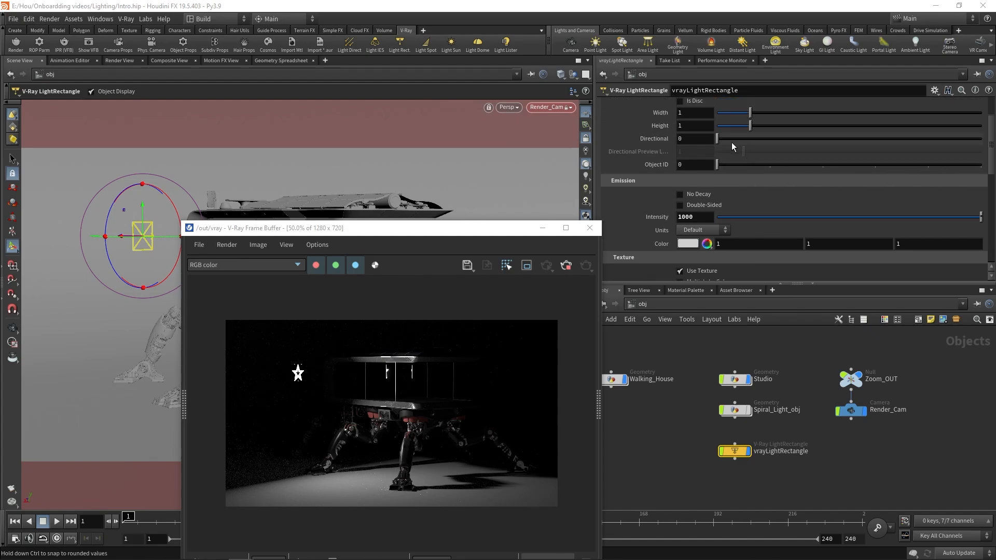
pyautogui.moveTo(717, 139); pyautogui.dragTo(920, 139)
pyautogui.click(695, 138)
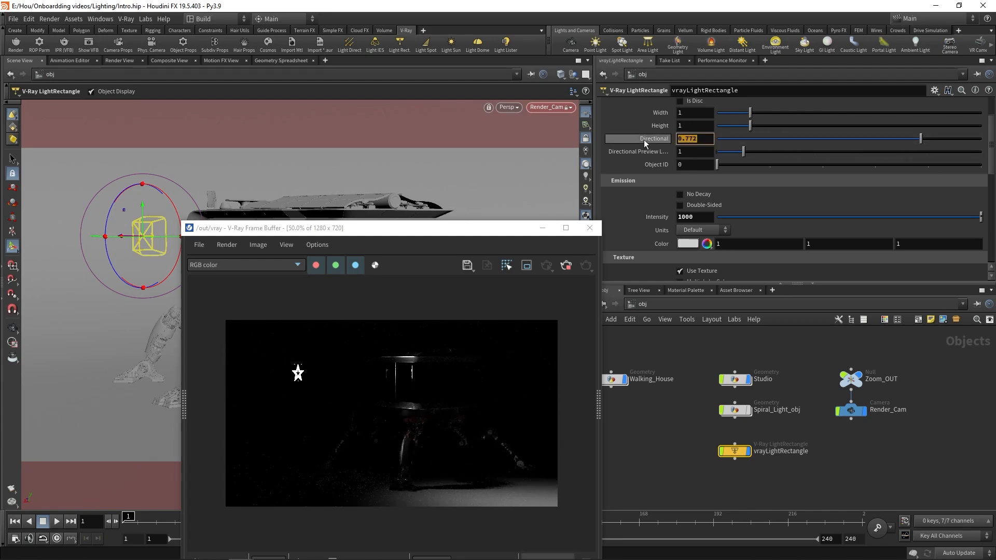
pyautogui.write('1')
pyautogui.press('Return')
# Rotate the rectangle light toward the robot and check the frame buffer result.
pyautogui.moveTo(404, 229); pyautogui.dragTo(545, 179)
pyautogui.moveTo(168, 211); pyautogui.dragTo(180, 263)
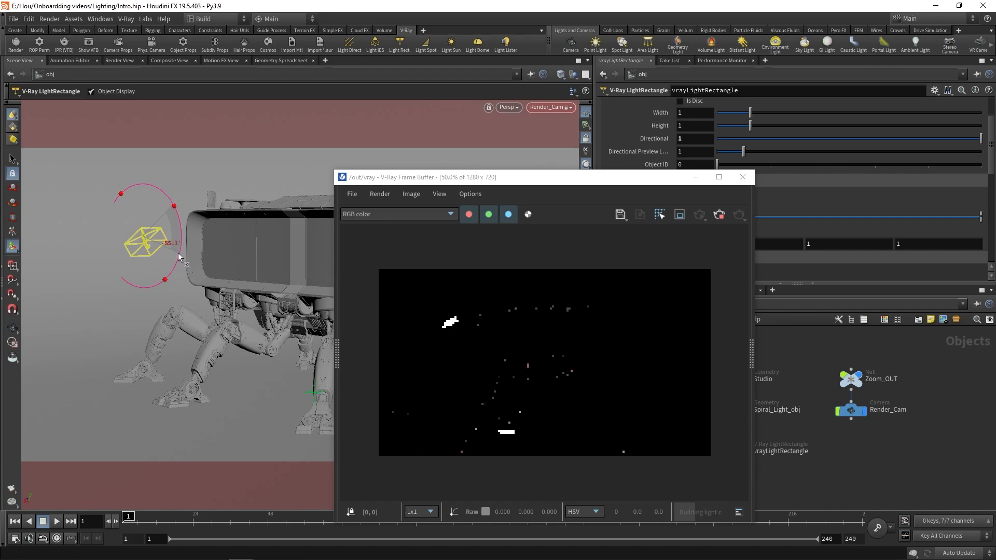
pyautogui.scroll(2, 507, 439)
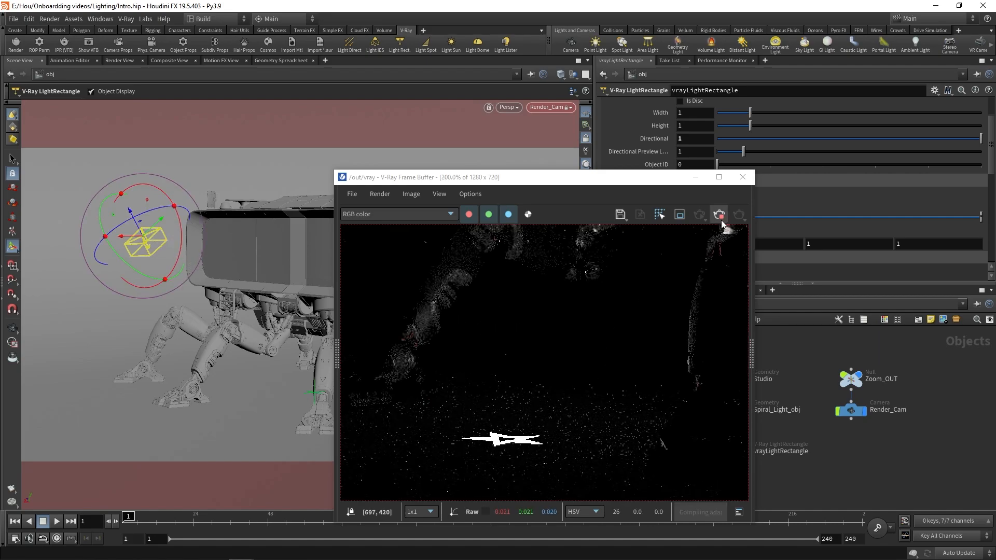
pyautogui.scroll(-2, 609, 311)
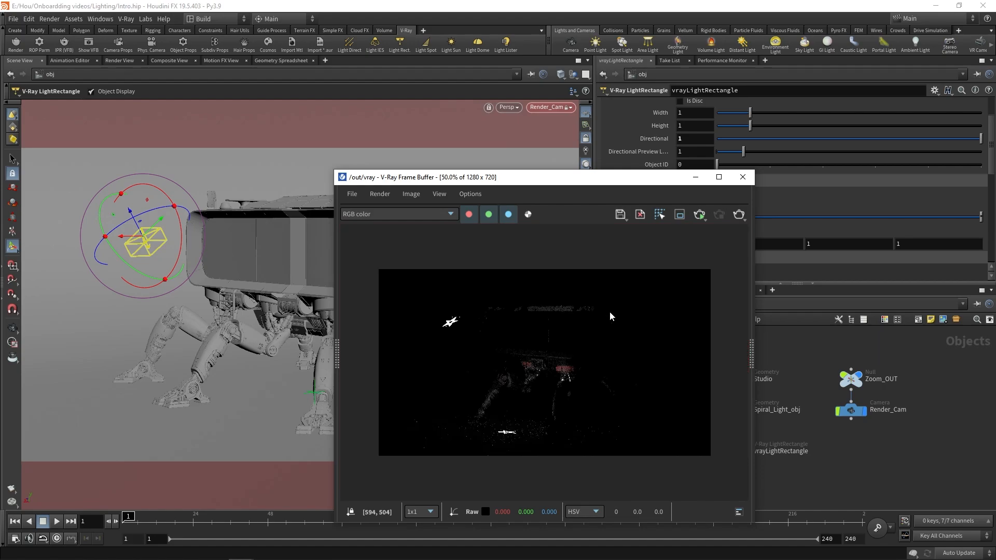
pyautogui.moveTo(544, 177); pyautogui.dragTo(261, 146)
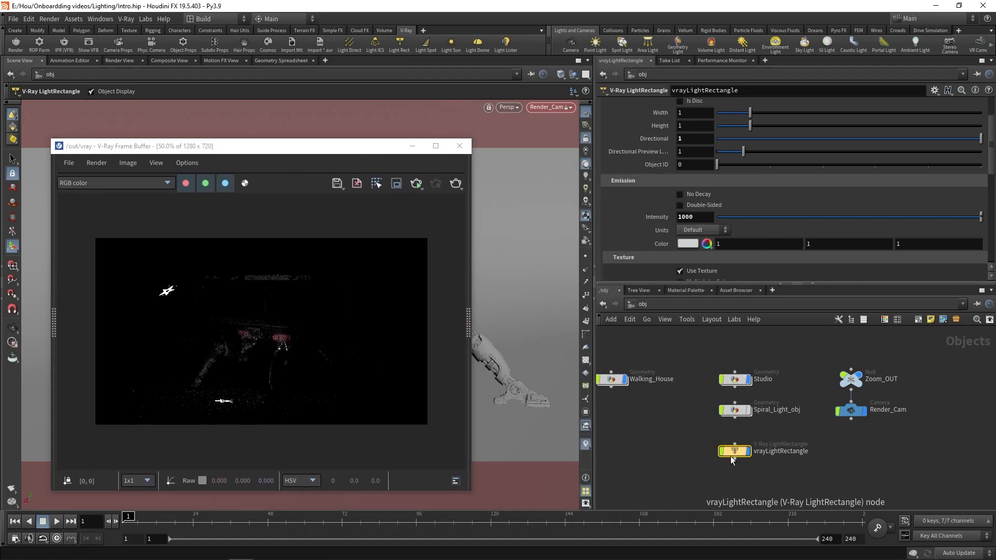
# Replace the rectangle light with a V-Ray mesh light and start the interactive render.
pyautogui.press('Delete')
pyautogui.press('Tab')
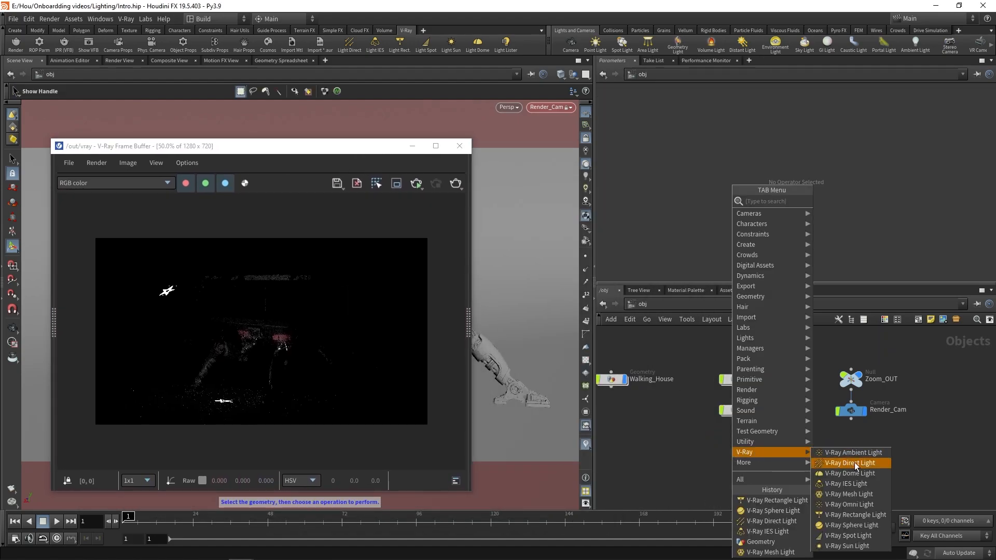
pyautogui.click(848, 494)
pyautogui.click(735, 452)
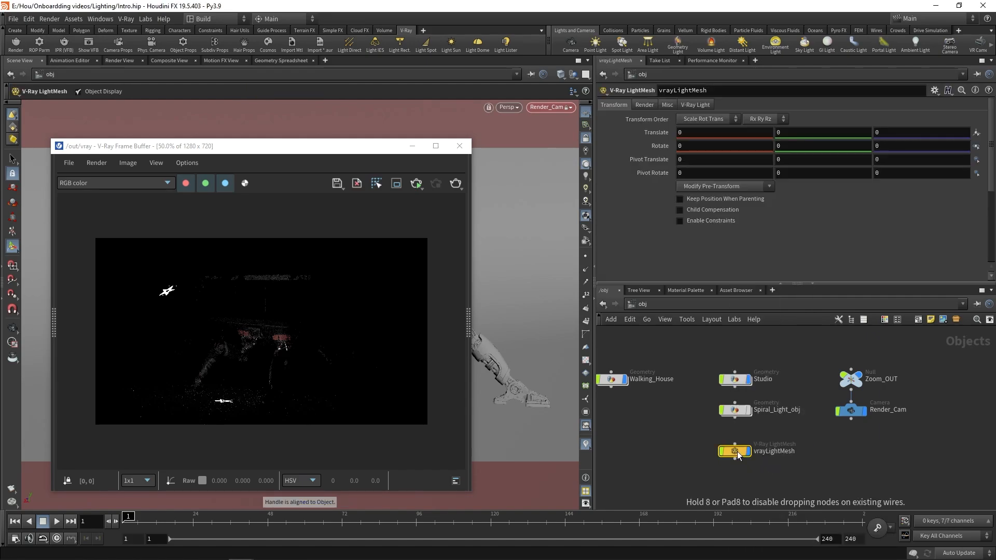
pyautogui.click(695, 104)
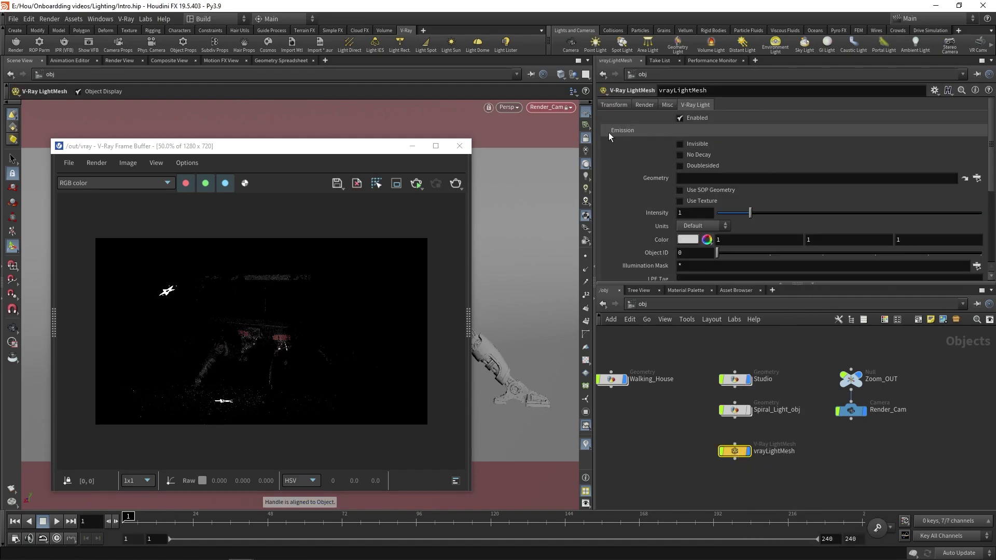
pyautogui.click(415, 183)
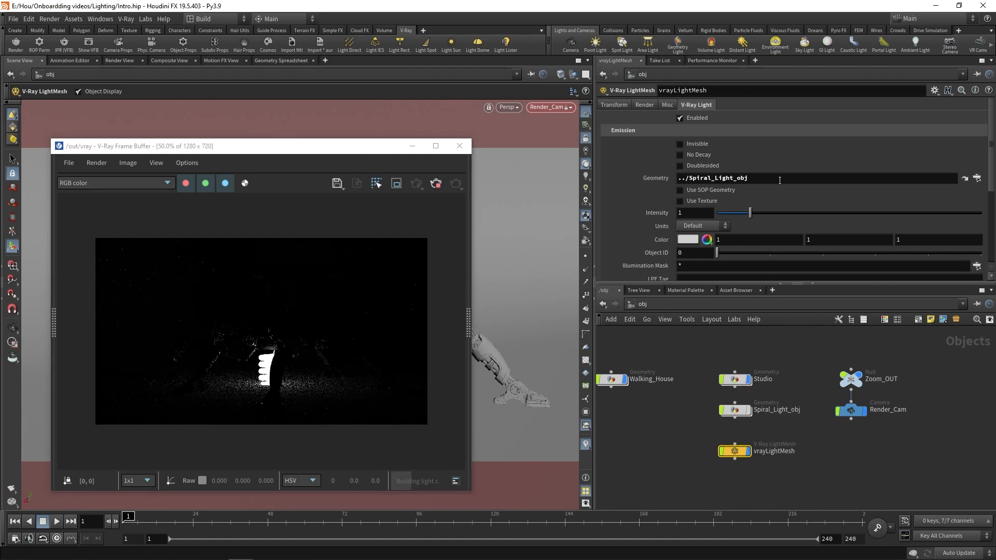
# Emit from the Spiral_Light_obj SOP geometry at intensity 100, then delete the mesh light.
pyautogui.moveTo(234, 146); pyautogui.dragTo(609, 134)
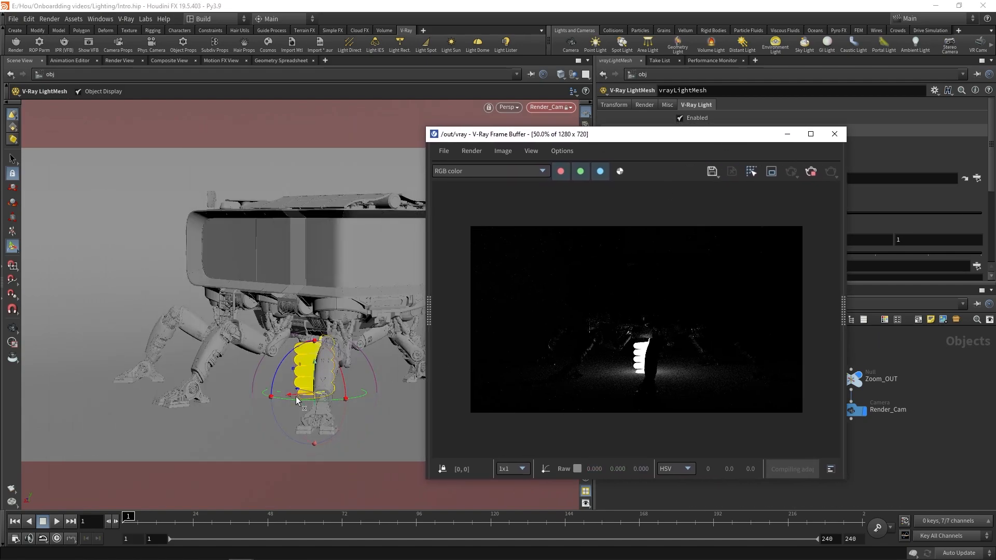
pyautogui.moveTo(297, 398); pyautogui.dragTo(122, 237)
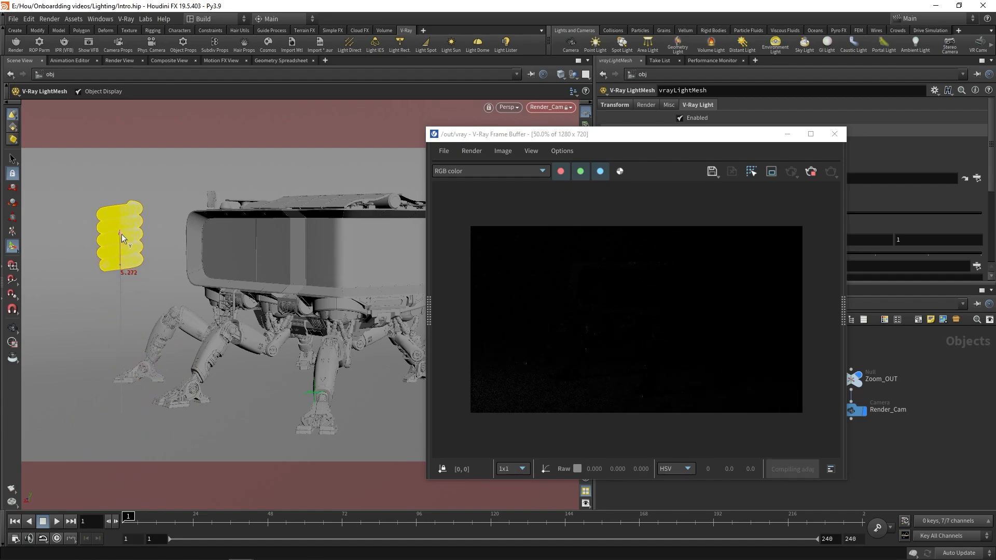
pyautogui.moveTo(608, 134); pyautogui.dragTo(422, 160)
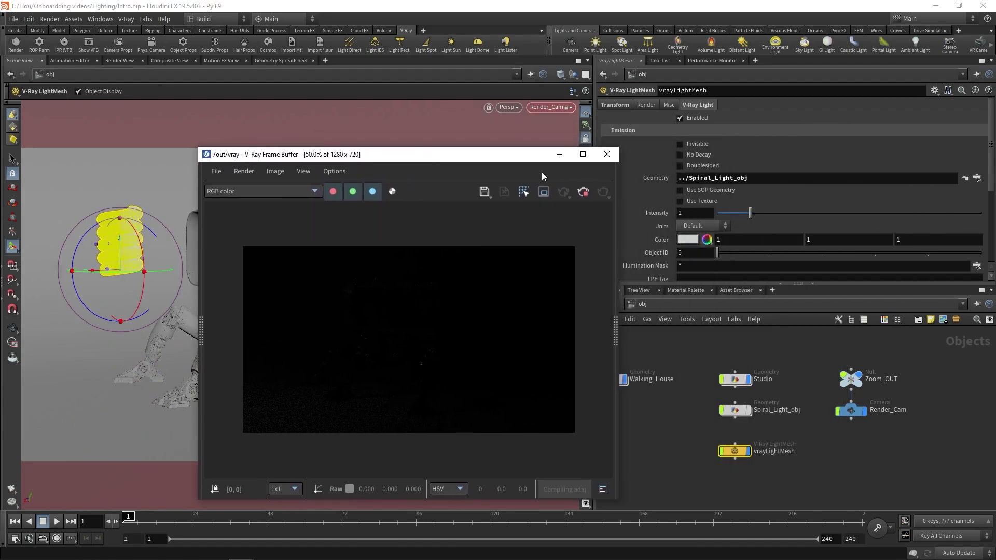
pyautogui.click(703, 191)
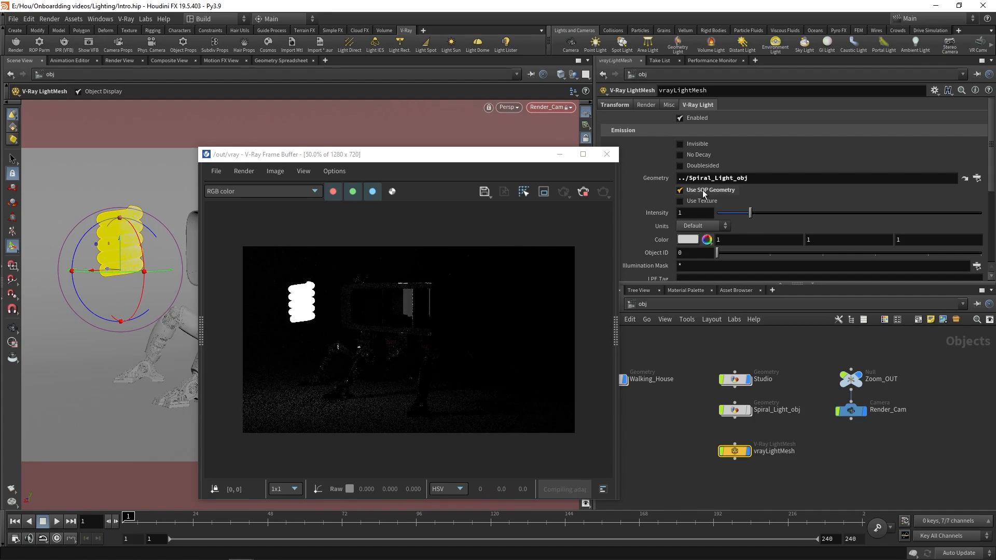
pyautogui.click(694, 212)
pyautogui.write('100')
pyautogui.press('Return')
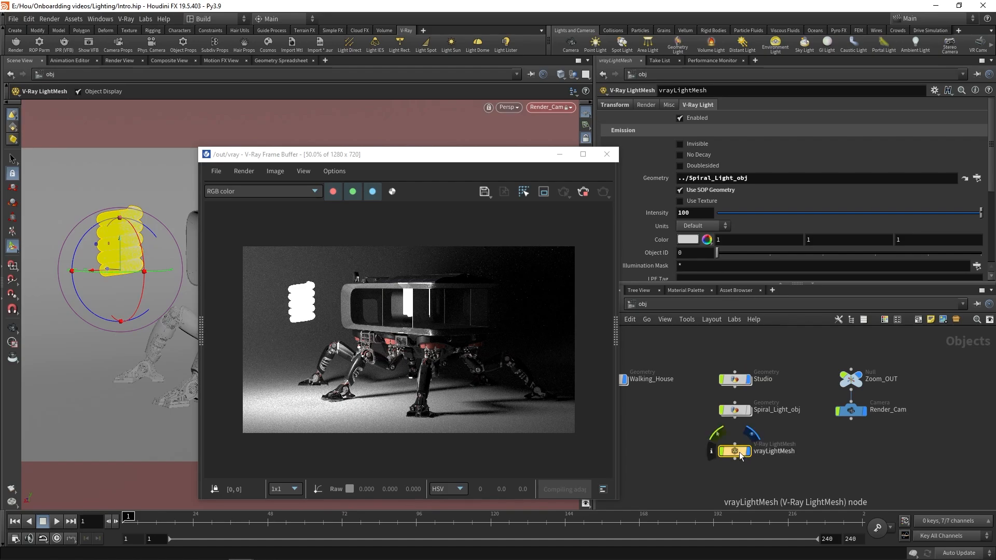
pyautogui.press('Delete')
# Add a V-Ray IES light and show its emission settings with power 100000.
pyautogui.press('Tab')
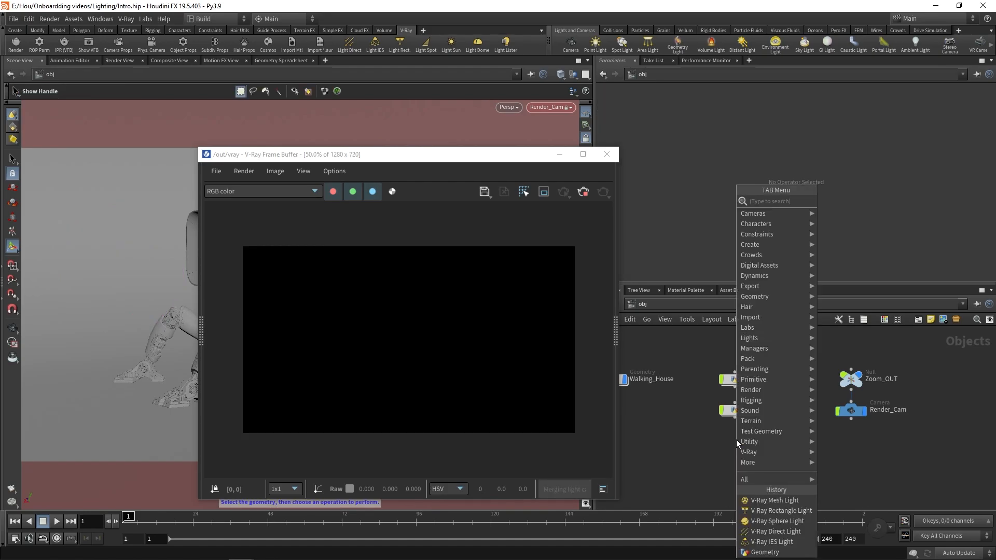
pyautogui.moveTo(749, 452)
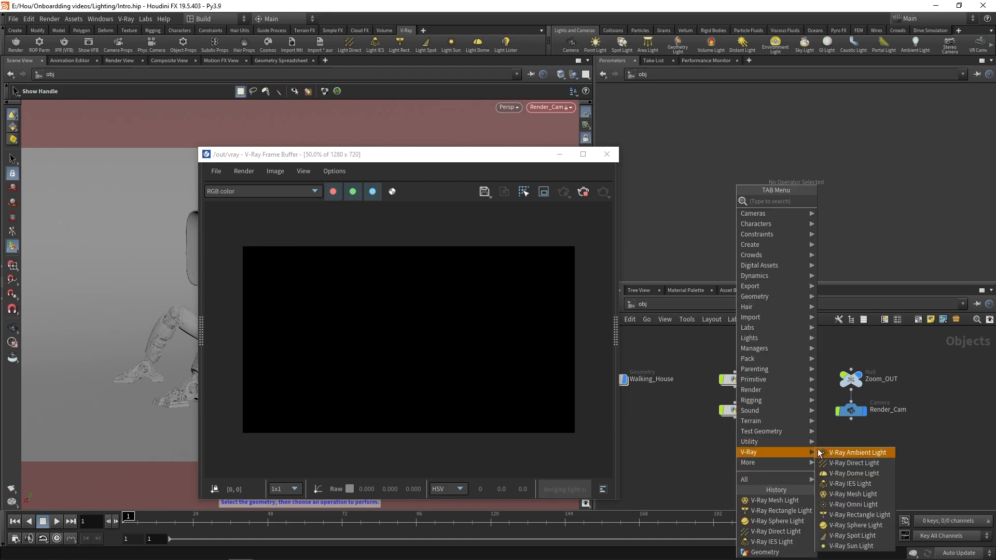
pyautogui.click(854, 475)
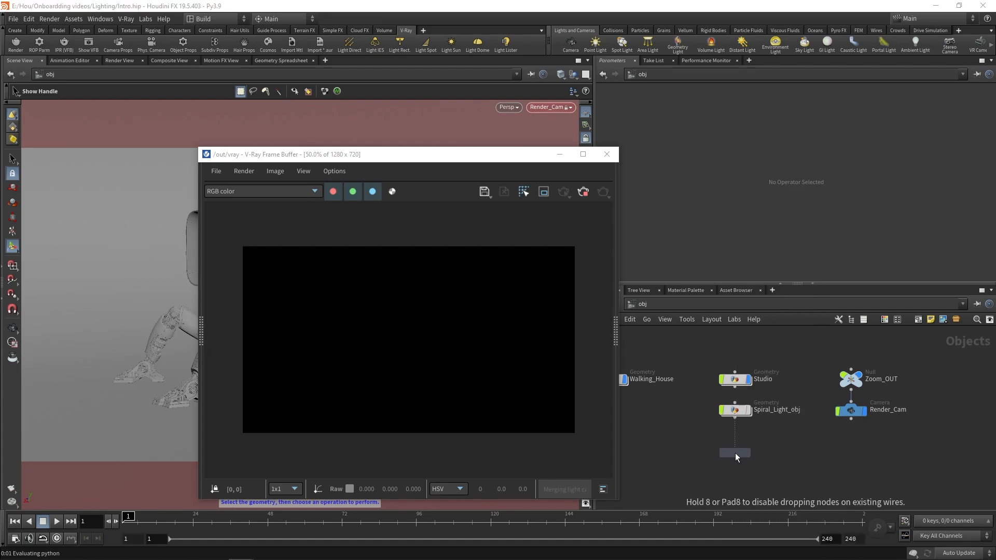
pyautogui.click(736, 453)
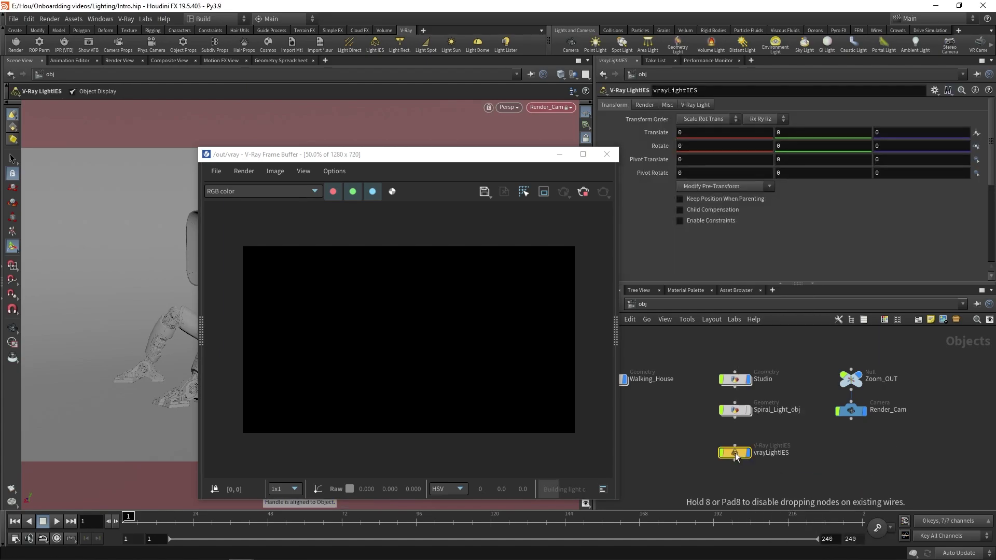
pyautogui.click(693, 105)
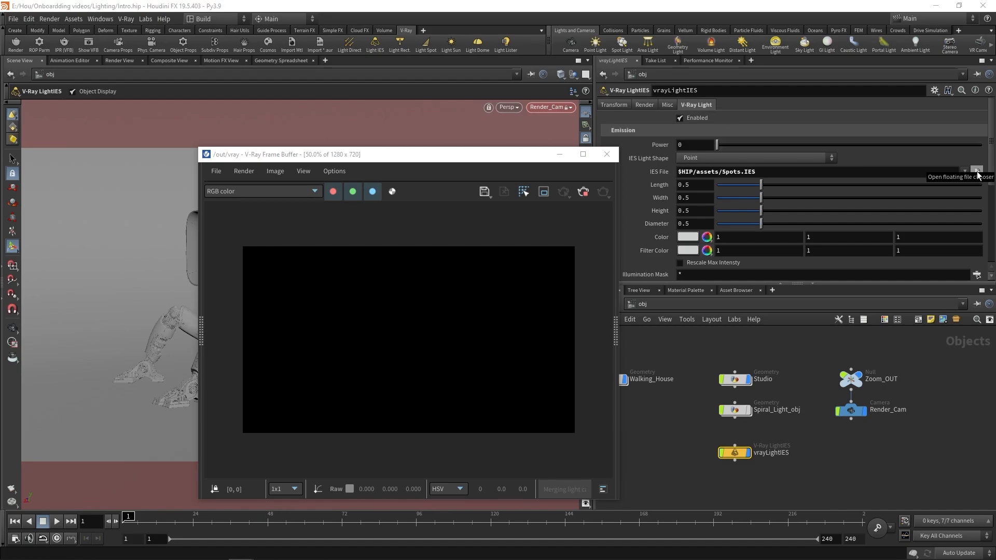
# Move the IES light high on the robot's far left, then close the frame buffer.
pyautogui.moveTo(513, 155); pyautogui.dragTo(780, 137)
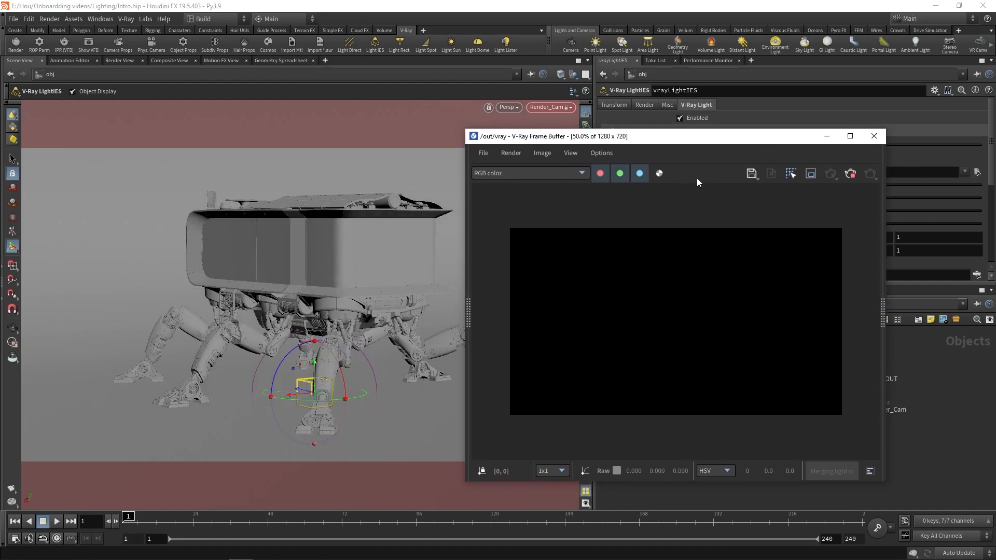
pyautogui.moveTo(290, 395)
pyautogui.mouseDown()
pyautogui.moveTo(125, 400)
pyautogui.moveTo(227, 387)
pyautogui.mouseUp()
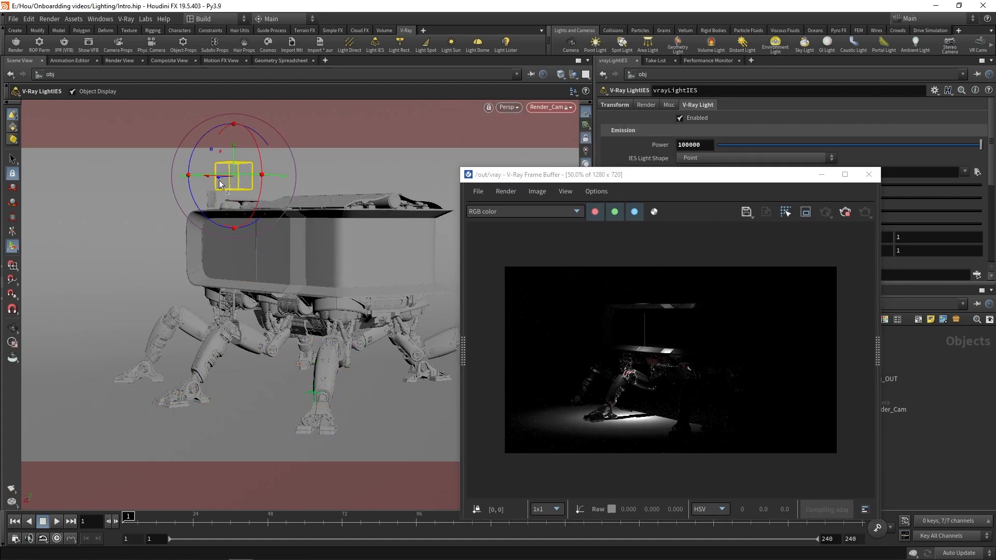
pyautogui.moveTo(234, 167)
pyautogui.mouseDown()
pyautogui.moveTo(61, 192)
pyautogui.moveTo(100, 199)
pyautogui.mouseUp()
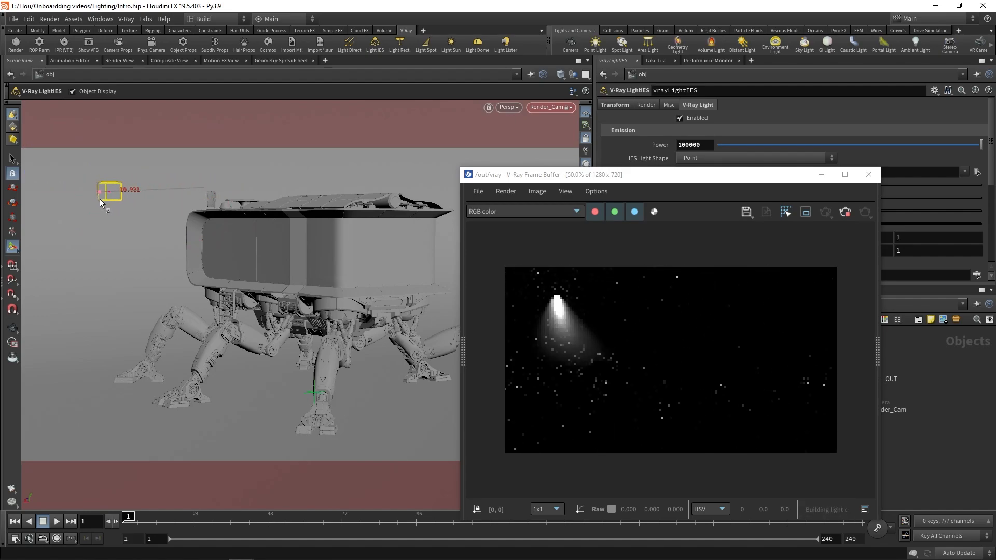
pyautogui.scroll(2, 654, 275)
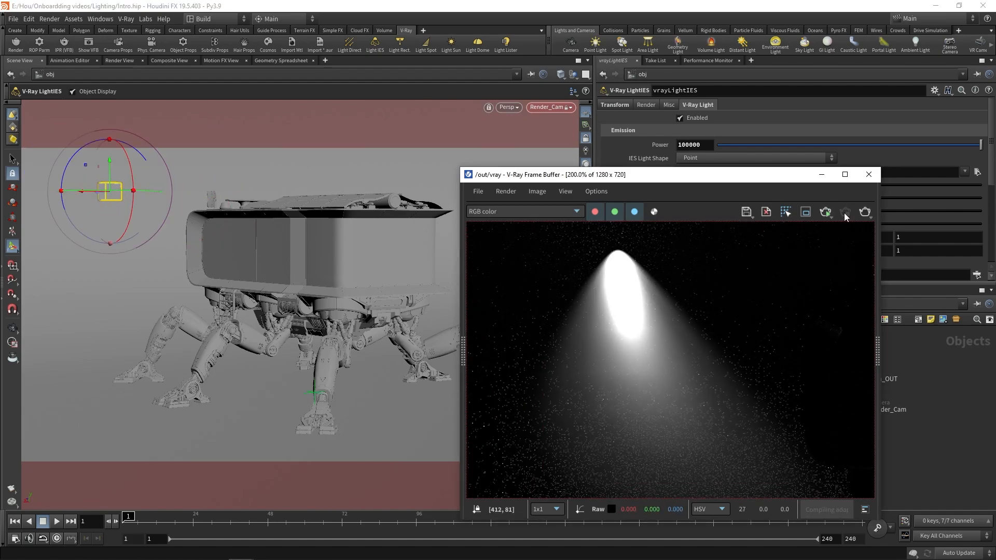
pyautogui.click(868, 175)
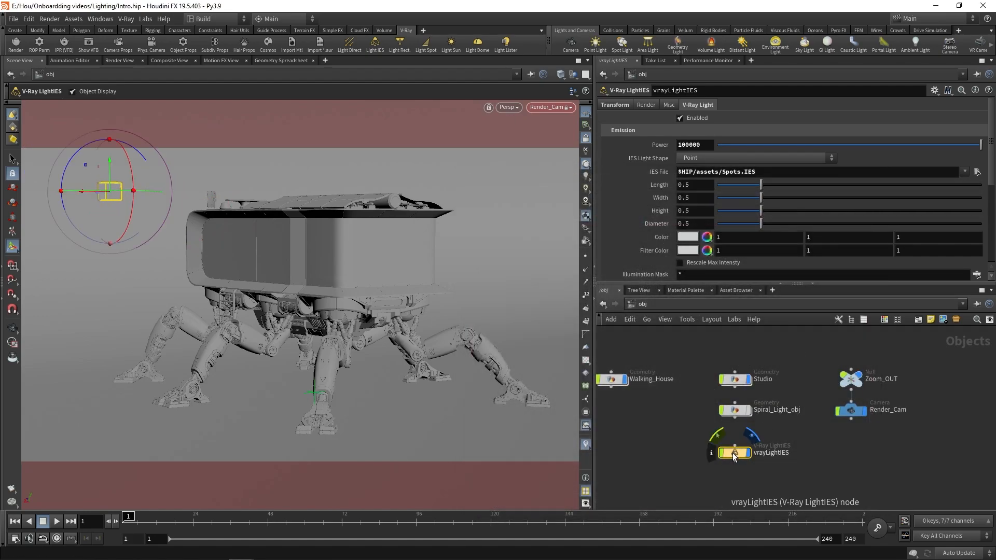
# Delete the IES light, enable the Top, Back and Key studio lights and render them.
pyautogui.press('Delete')
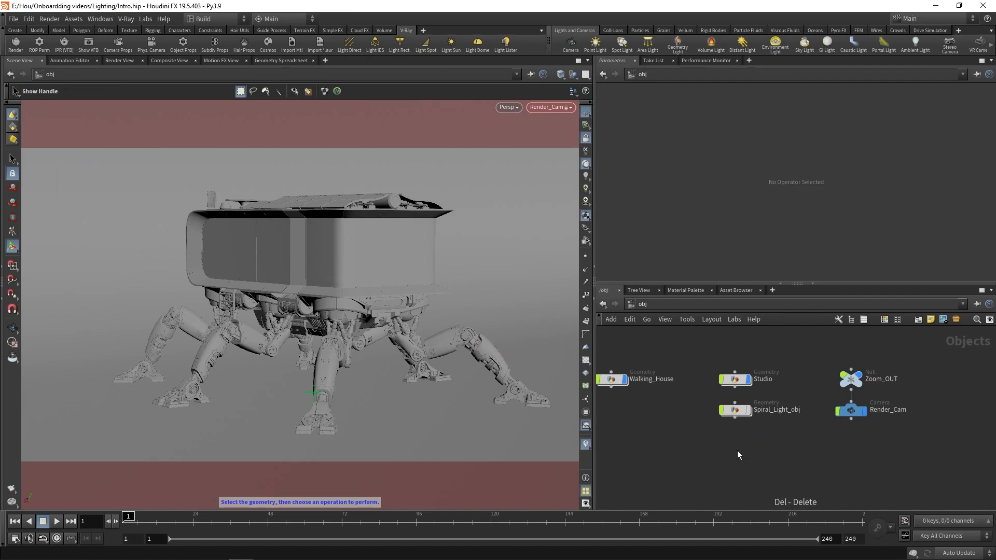
pyautogui.hotkey('ctrl', 'v')
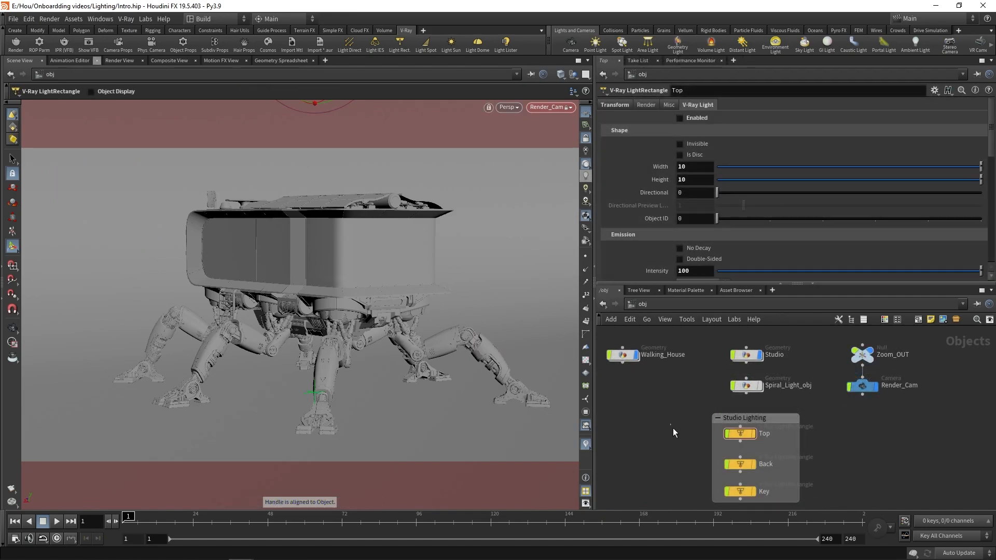
pyautogui.moveTo(676, 432); pyautogui.dragTo(784, 503)
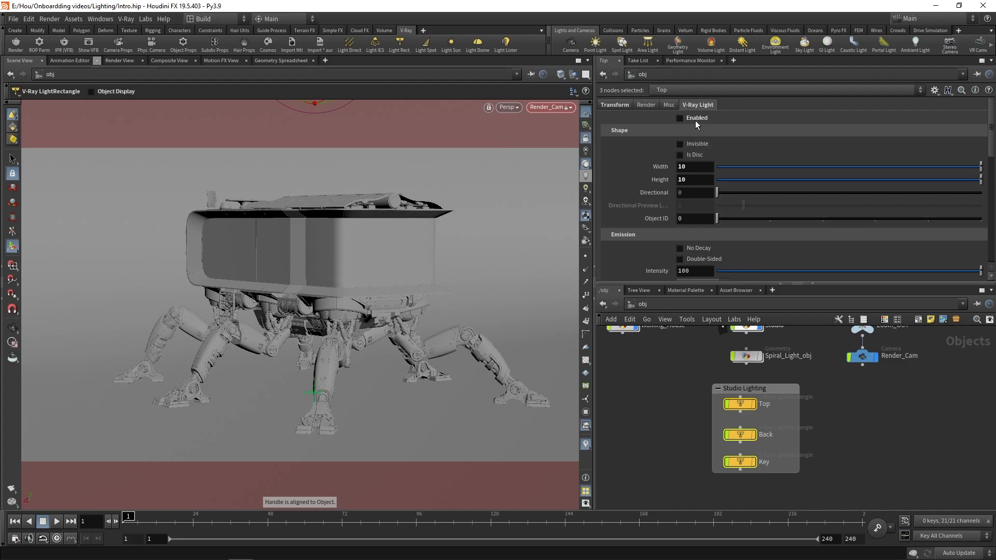
pyautogui.click(680, 119)
pyautogui.click(68, 47)
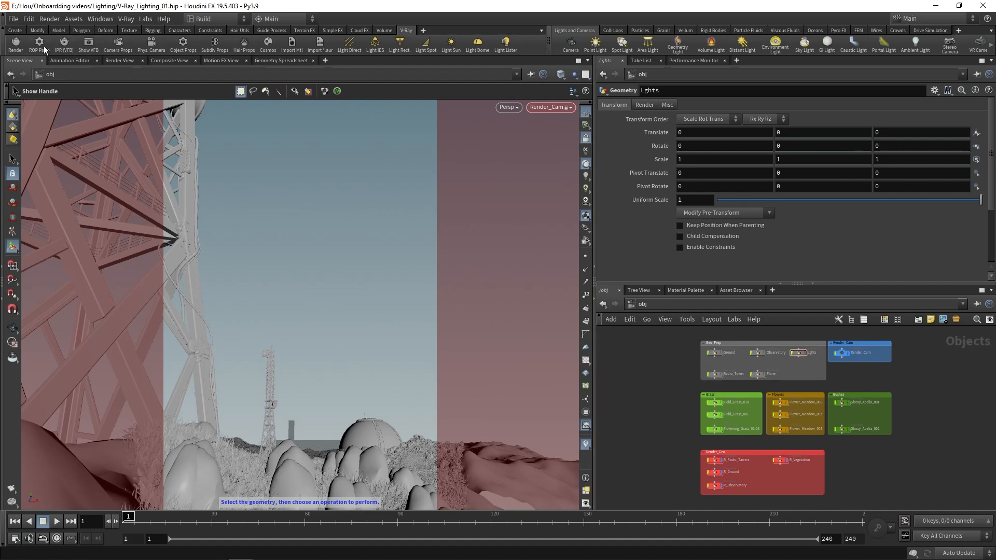
pyautogui.click(60, 43)
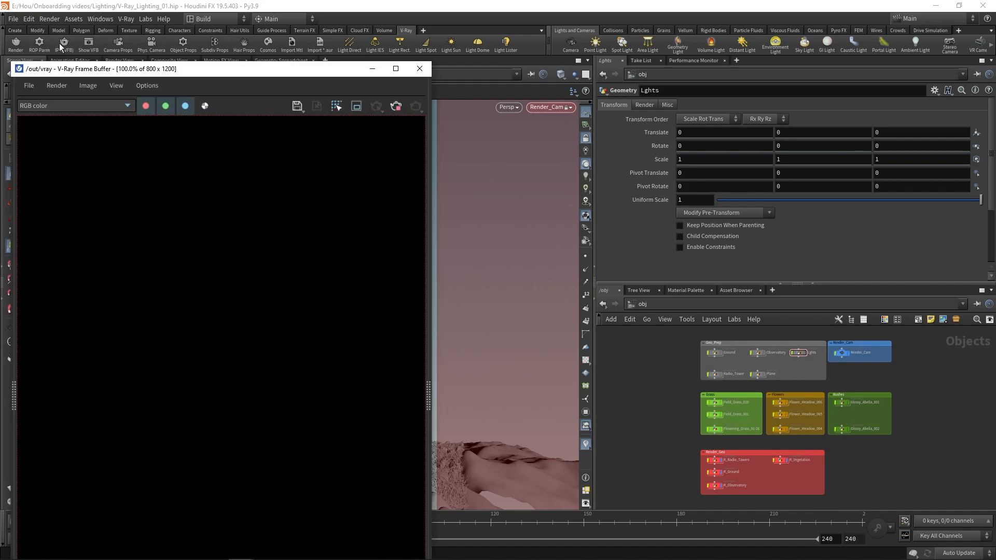
pyautogui.click(205, 106)
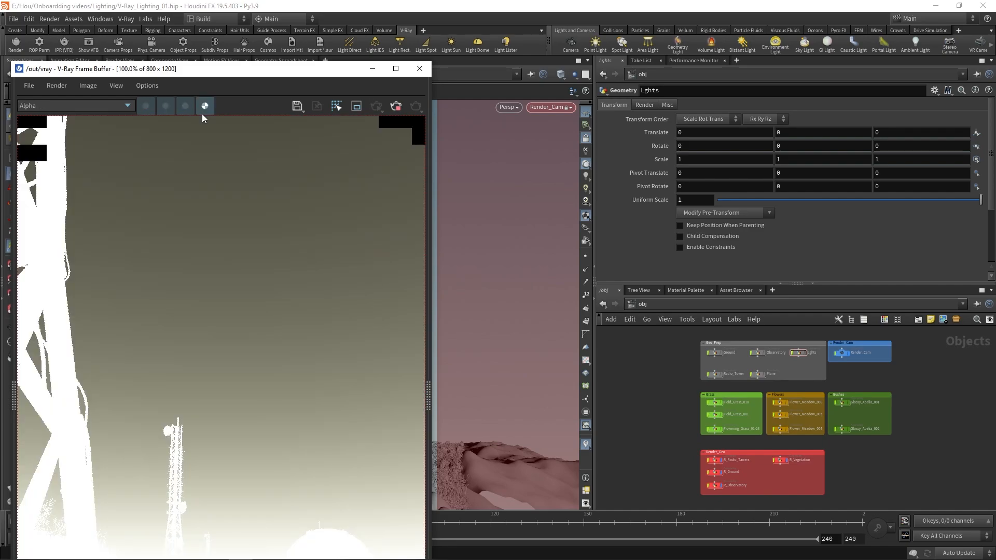
pyautogui.moveTo(230, 74); pyautogui.dragTo(234, 33)
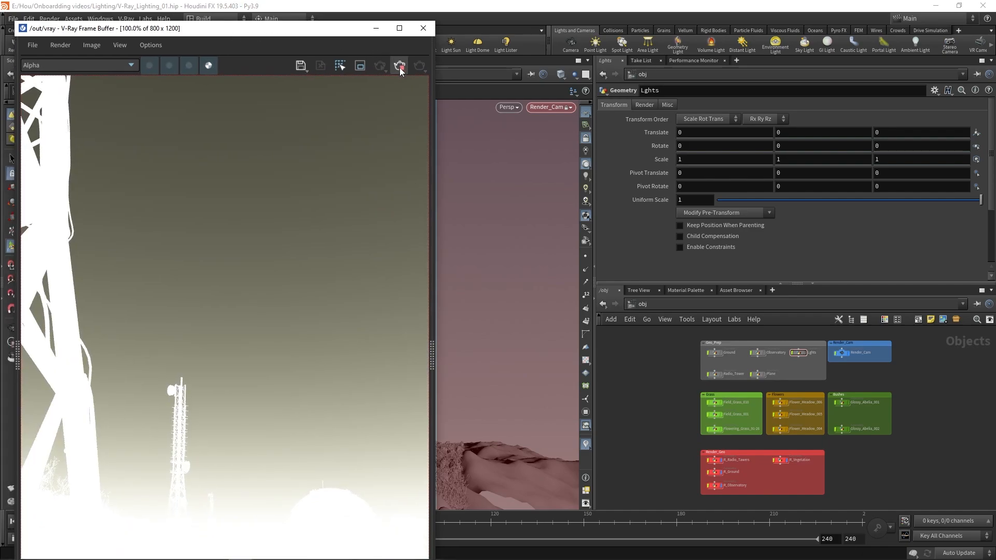
pyautogui.click(422, 28)
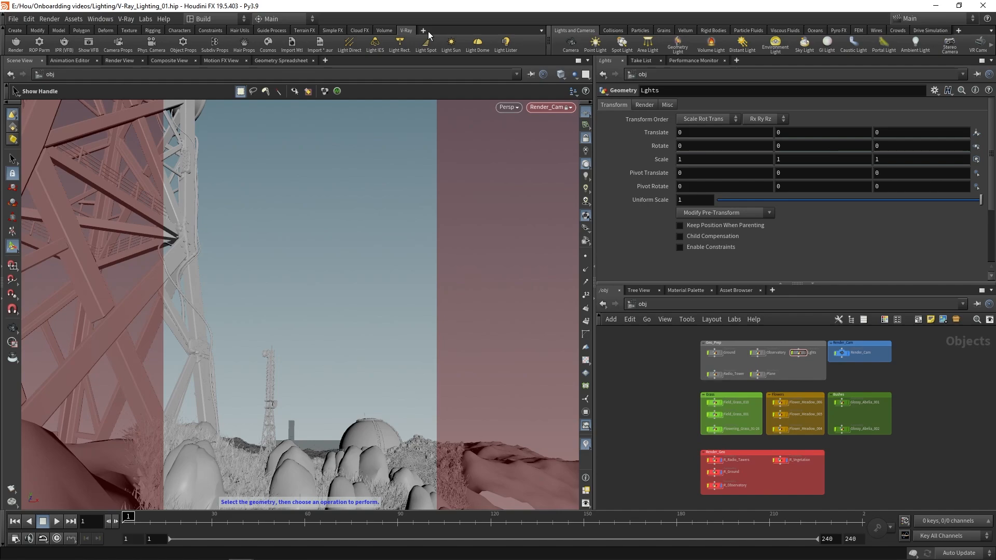
# Browse the Cosmos library's HDRIs narrowed to Evening skies to find Sun 002.
pyautogui.click(268, 44)
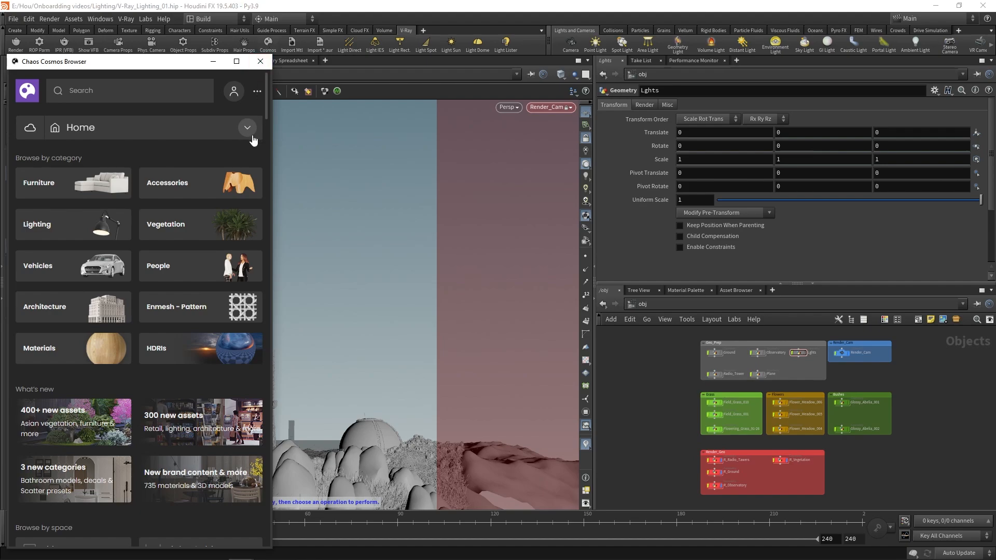
pyautogui.click(170, 348)
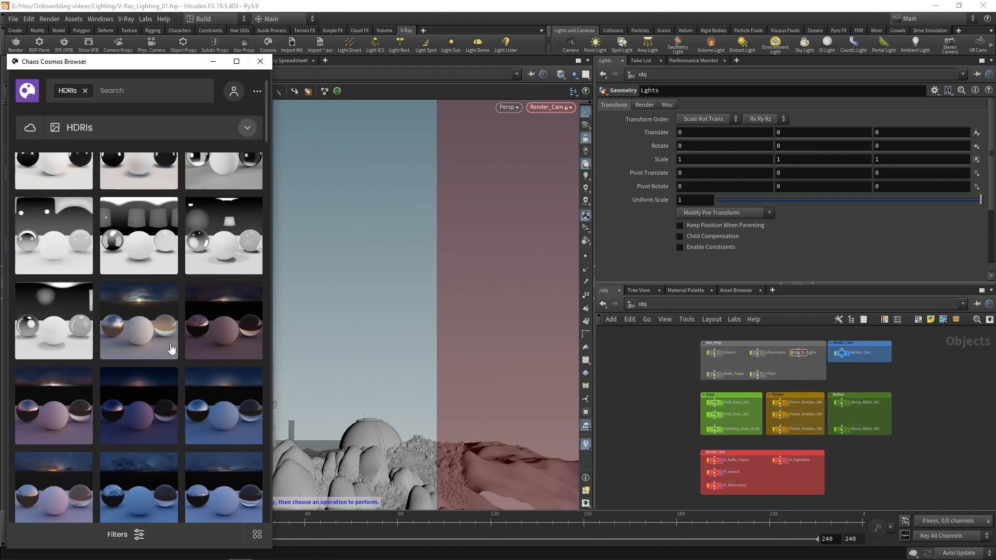
pyautogui.scroll(-3, 170, 343)
pyautogui.scroll(-3, 172, 346)
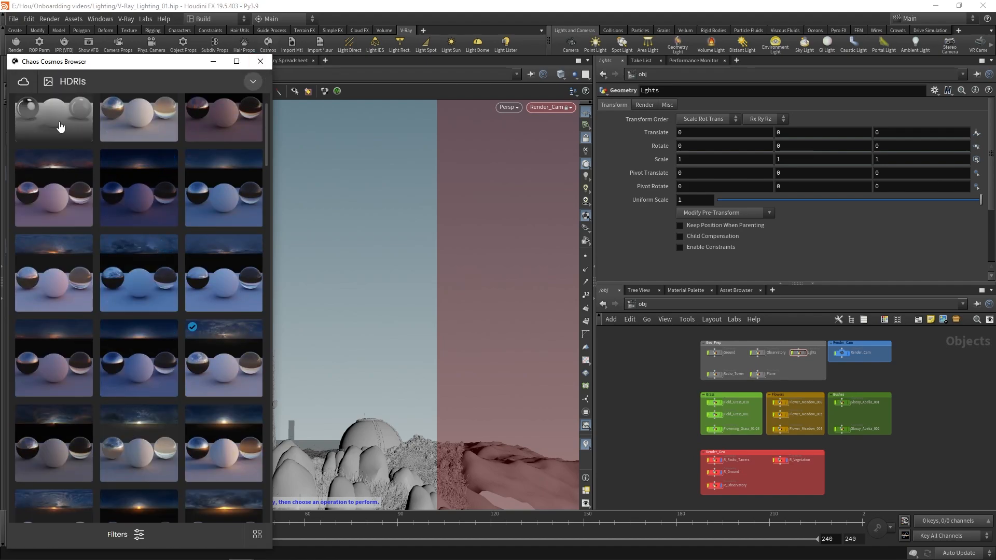
pyautogui.click(24, 81)
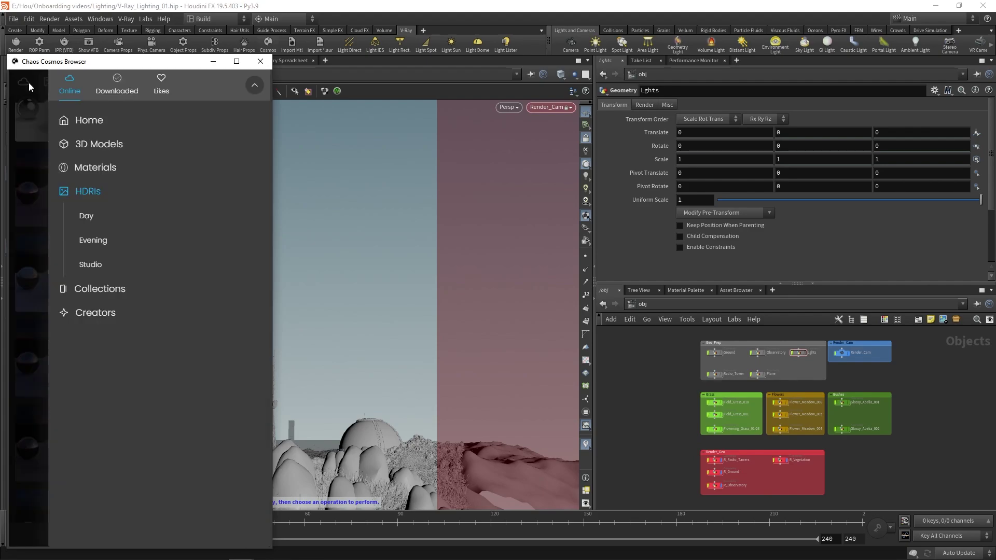
pyautogui.click(93, 240)
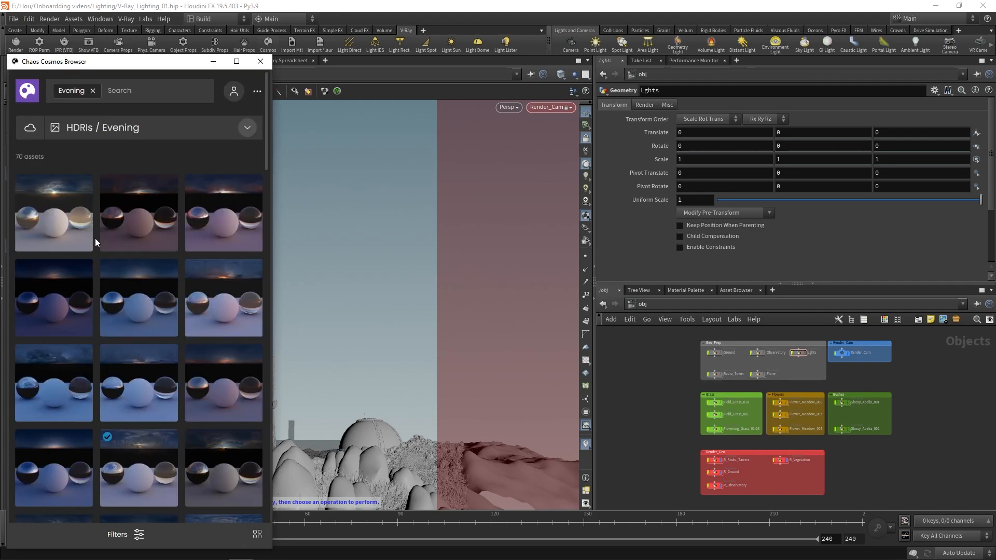
pyautogui.scroll(-3, 94, 238)
pyautogui.scroll(-3, 93, 247)
pyautogui.scroll(-3, 102, 258)
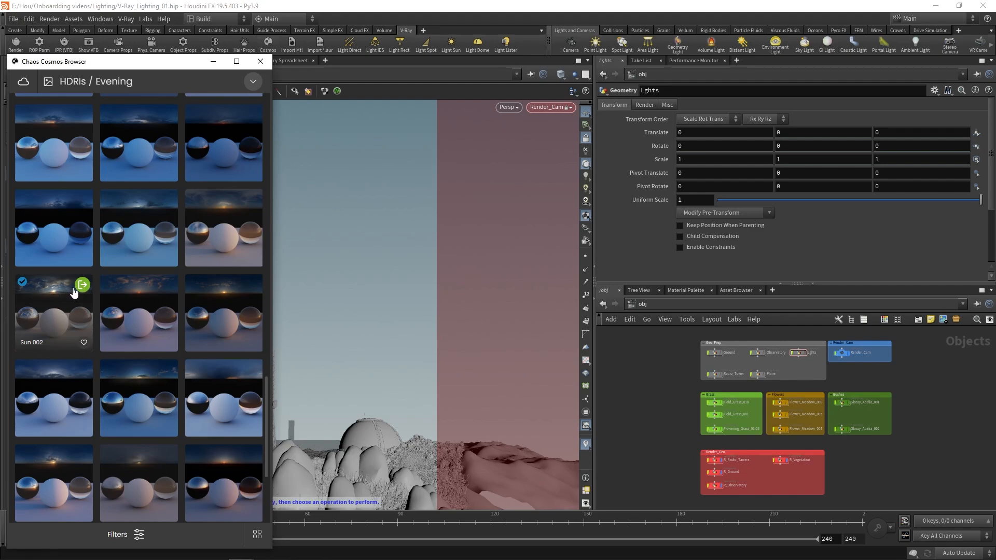
# Import Sun 002 as a dome light, close the Cosmos Browser and tidy the Sun_002 node.
pyautogui.click(81, 284)
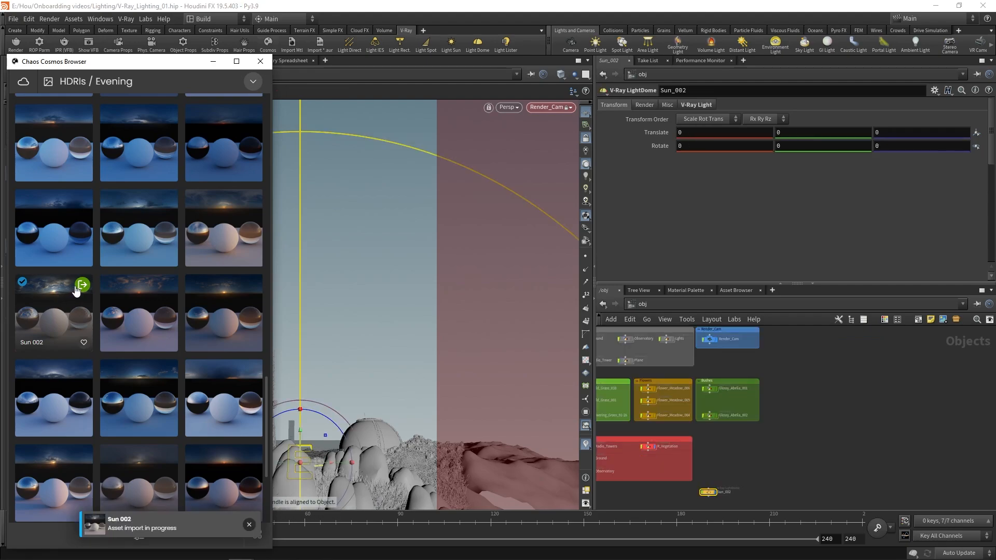
pyautogui.click(260, 62)
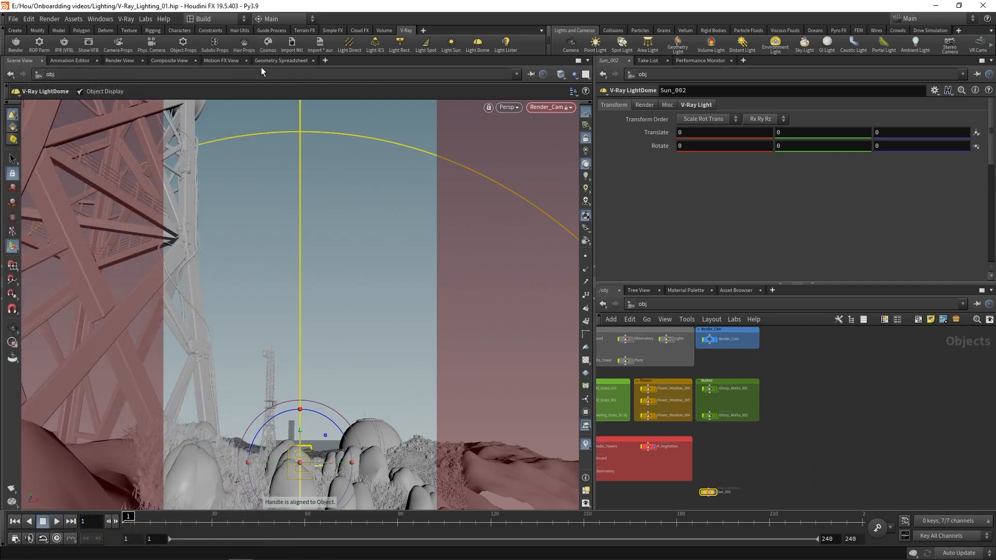
pyautogui.scroll(3, 723, 465)
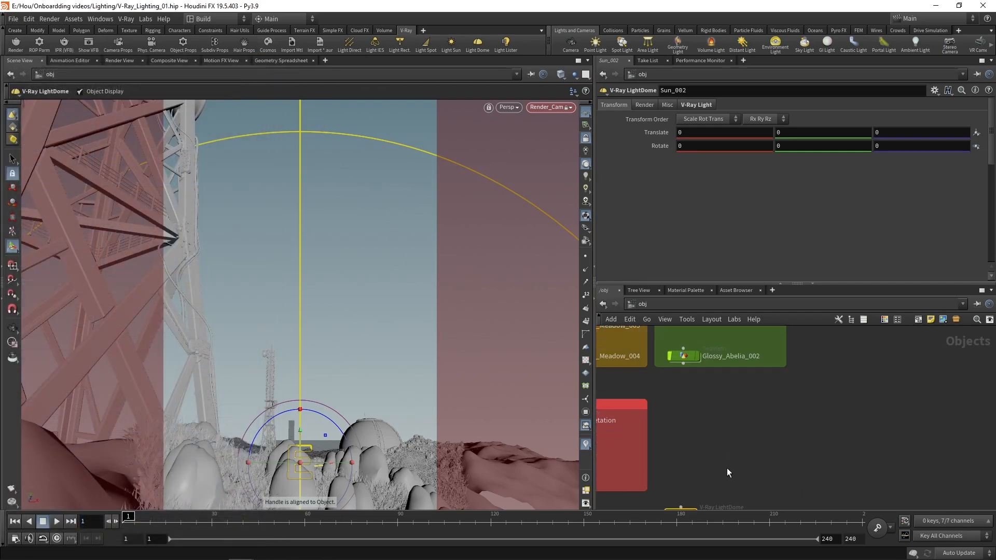
pyautogui.scroll(3, 747, 459)
pyautogui.moveTo(790, 398); pyautogui.dragTo(799, 356)
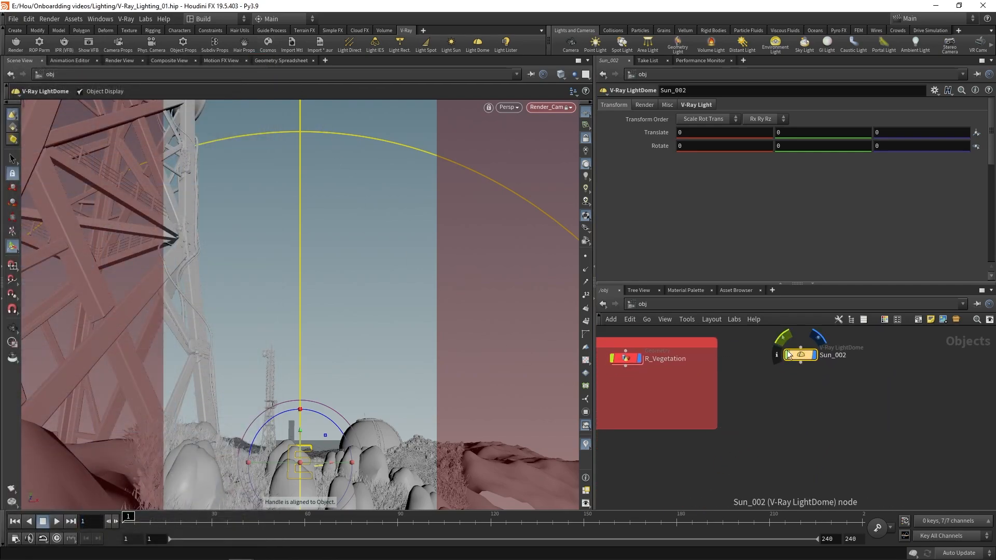
# Start the IPR render in RGB colour showing the cloudy sky over the observatory.
pyautogui.click(65, 49)
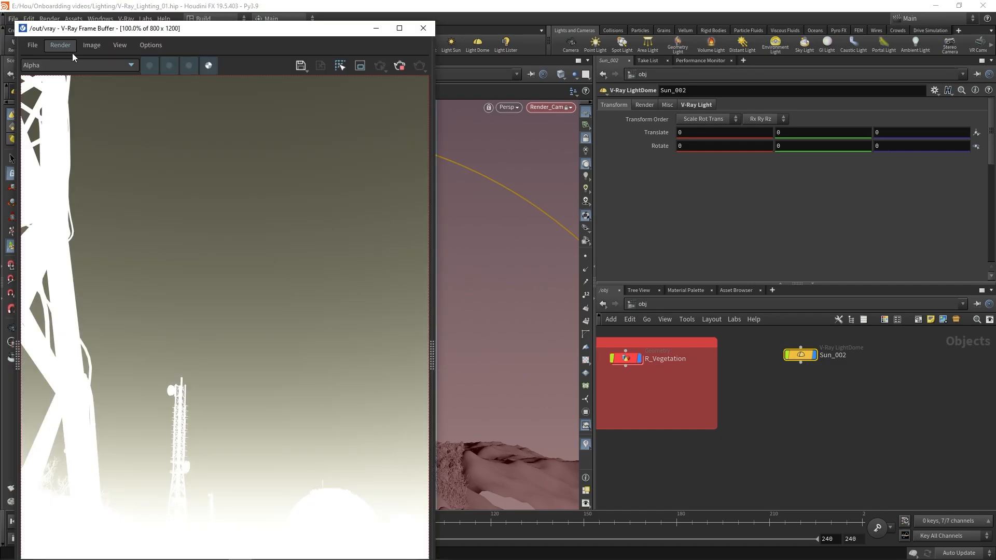
pyautogui.click(206, 66)
pyautogui.moveTo(315, 28); pyautogui.dragTo(331, 8)
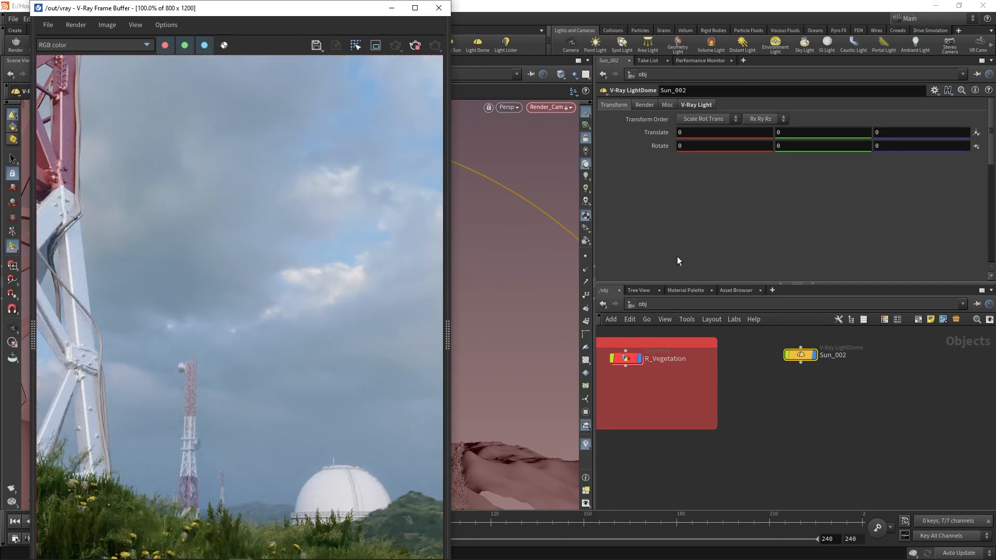
pyautogui.click(800, 355)
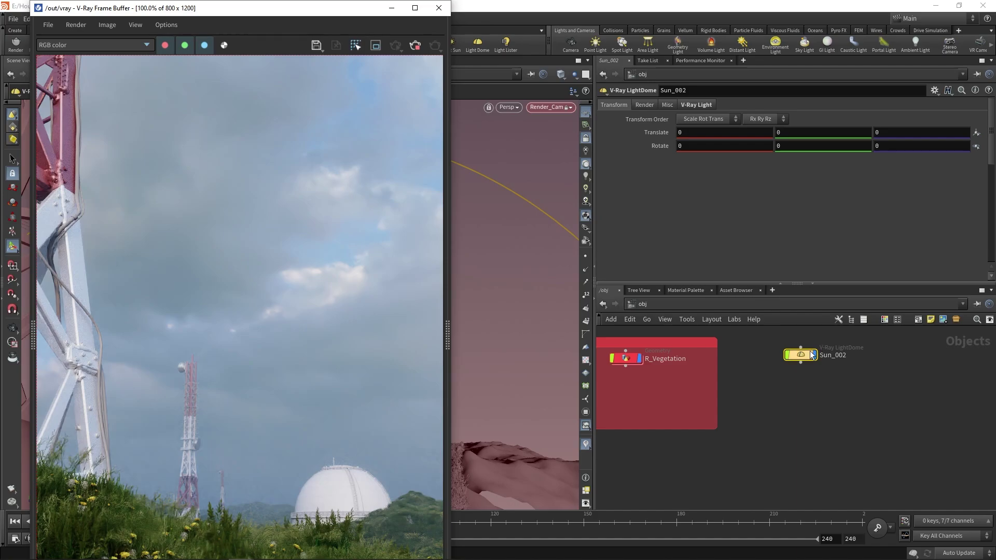
# Pick the yellow-green swatch (0.5, 1, 0) as the Sun_002 dome light's colour.
pyautogui.click(696, 104)
pyautogui.click(690, 215)
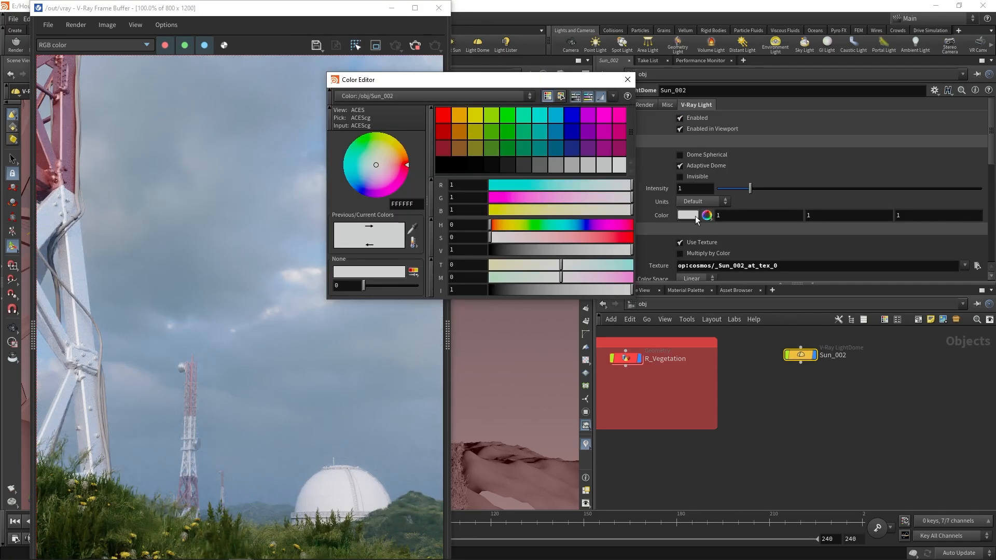
pyautogui.click(461, 115)
pyautogui.click(477, 114)
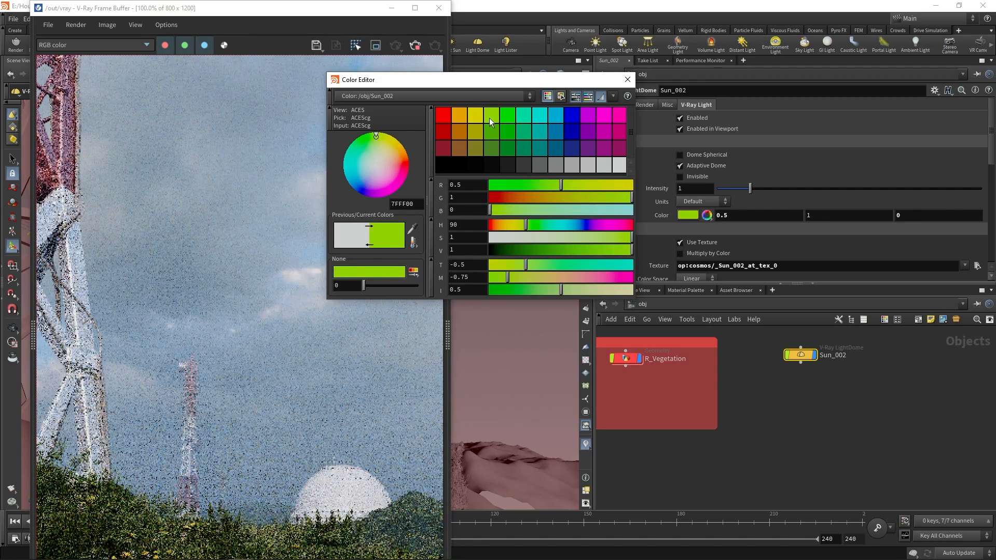
pyautogui.click(627, 80)
pyautogui.scroll(-2, 618, 168)
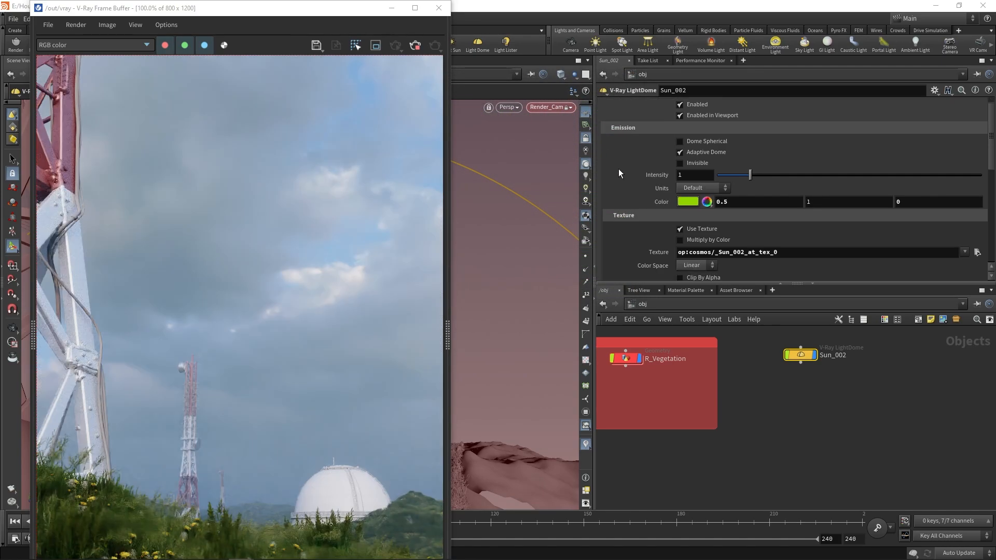
pyautogui.moveTo(793, 211); pyautogui.dragTo(661, 211)
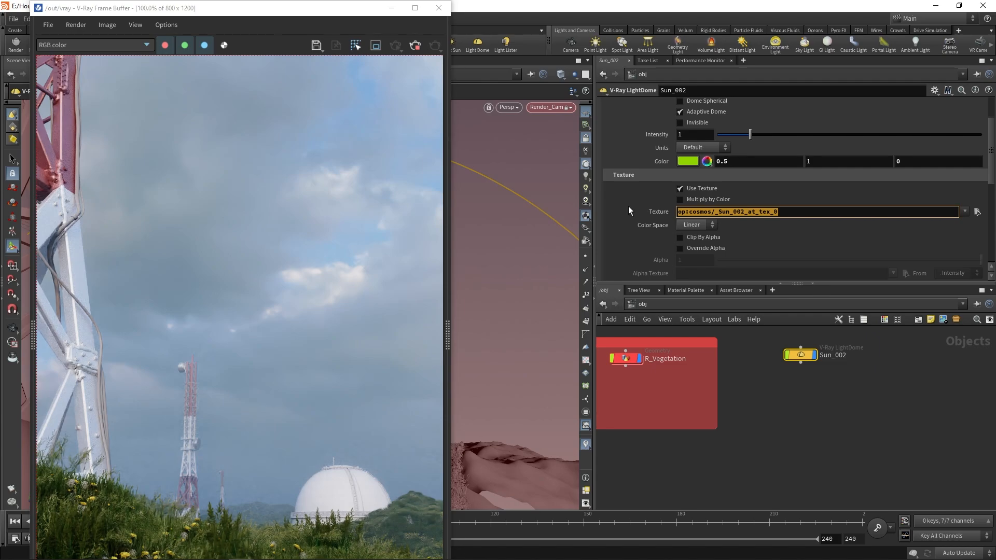
# Inside Sun_002's cosmos network, rotate the sky texture's uvwgen horizontally by 180 degrees.
pyautogui.click(800, 354)
pyautogui.doubleClick(799, 354)
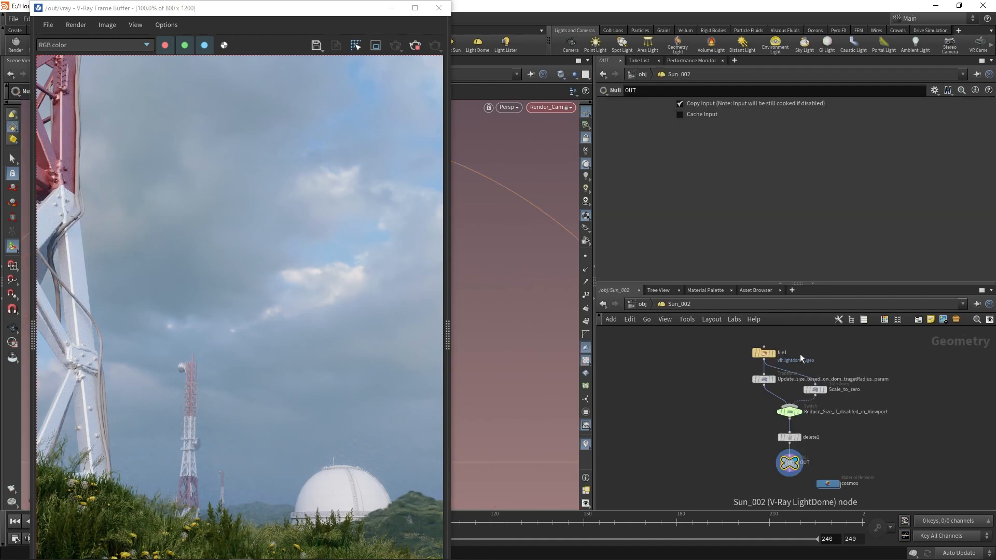
pyautogui.doubleClick(829, 483)
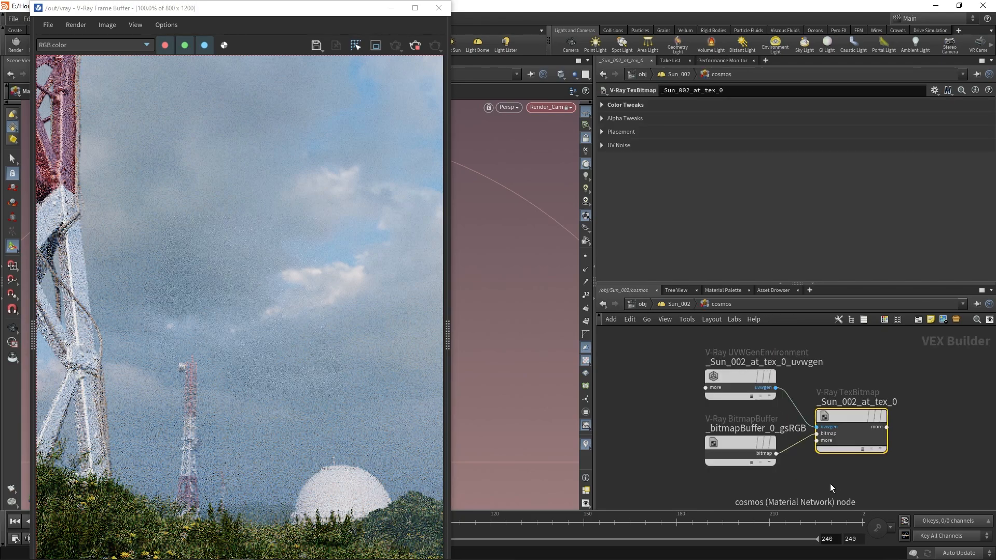
pyautogui.click(750, 380)
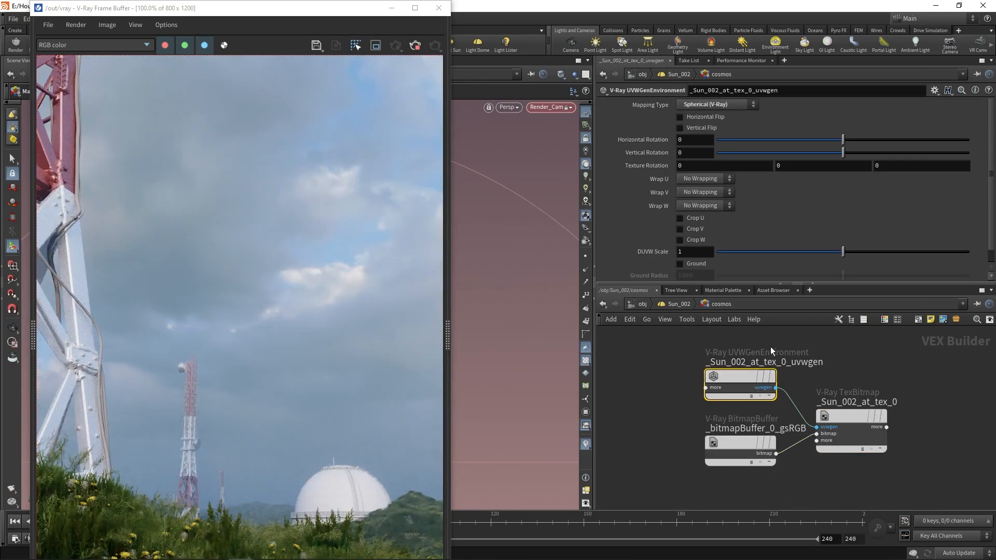
pyautogui.moveTo(843, 139); pyautogui.dragTo(970, 139)
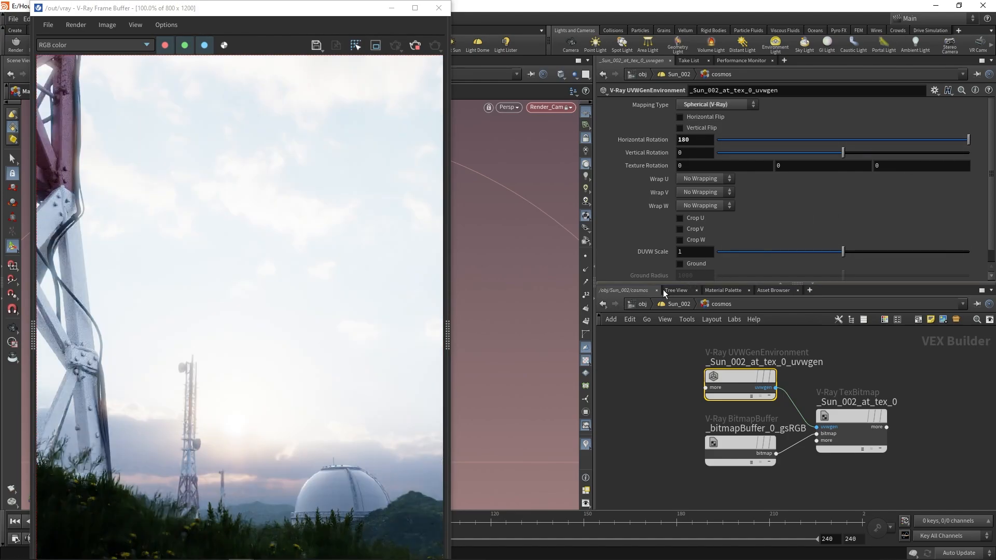
pyautogui.press('u')
pyautogui.scroll(3, 679, 234)
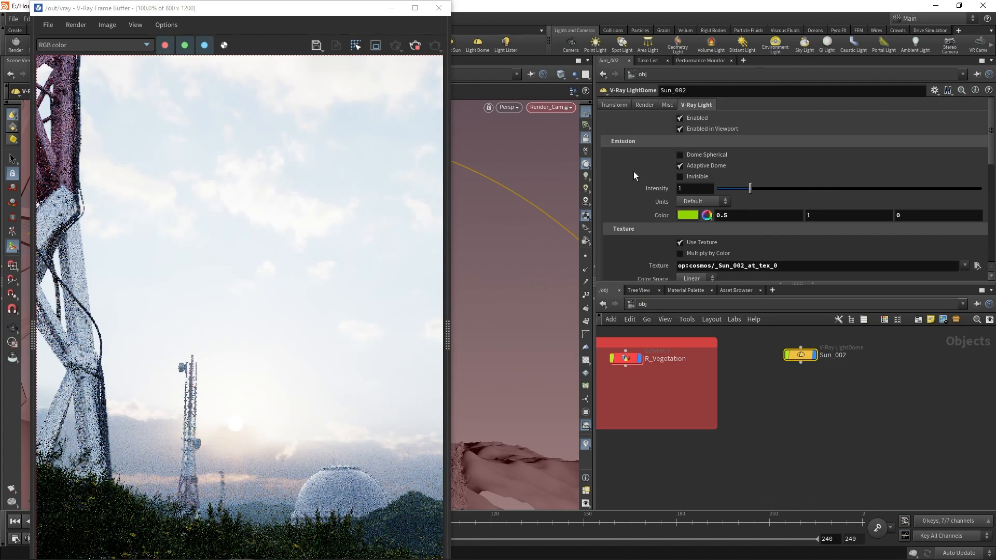
# Link Horizontal Rotation to the dome's Rotate parameter via a pasted relative reference.
pyautogui.click(613, 105)
pyautogui.rightClick(786, 147)
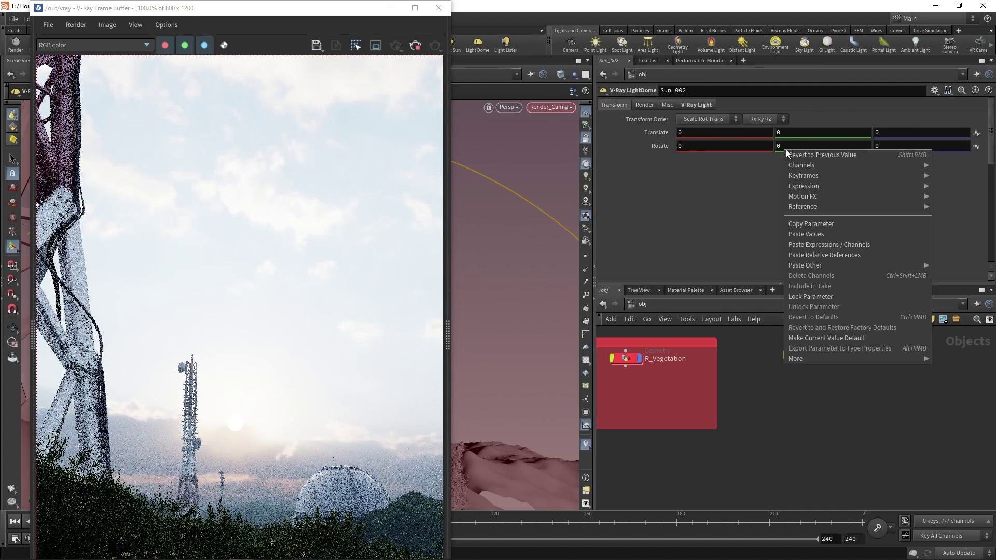
pyautogui.click(810, 226)
pyautogui.doubleClick(799, 356)
pyautogui.click(747, 376)
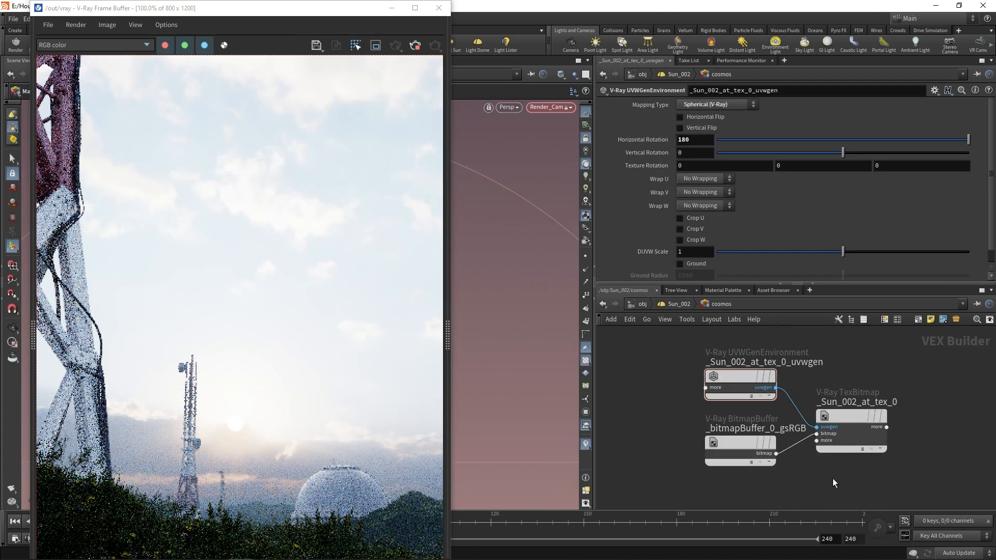
pyautogui.rightClick(698, 139)
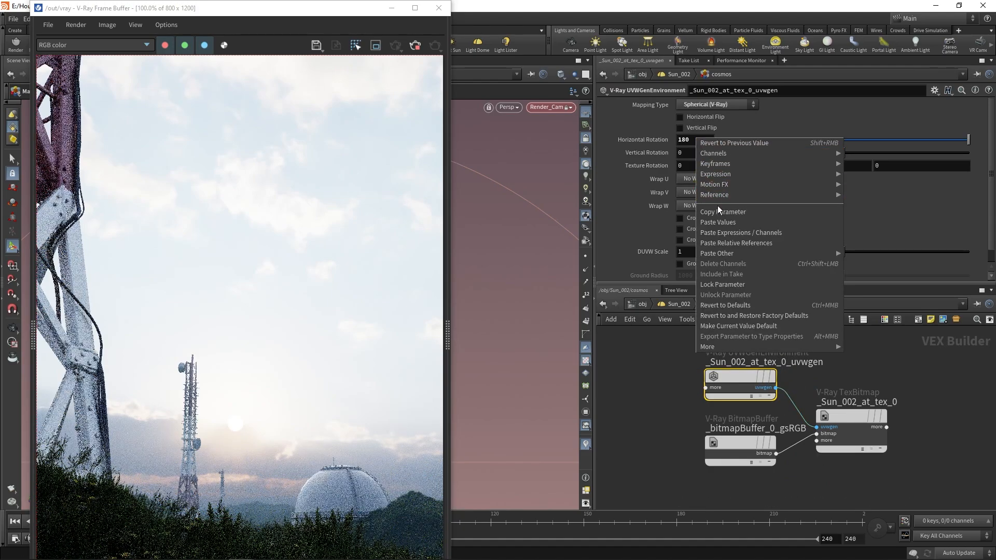
pyautogui.click(730, 243)
# Set the Sun_002 dome's Rotate Y to -160 degrees.
pyautogui.press('u')
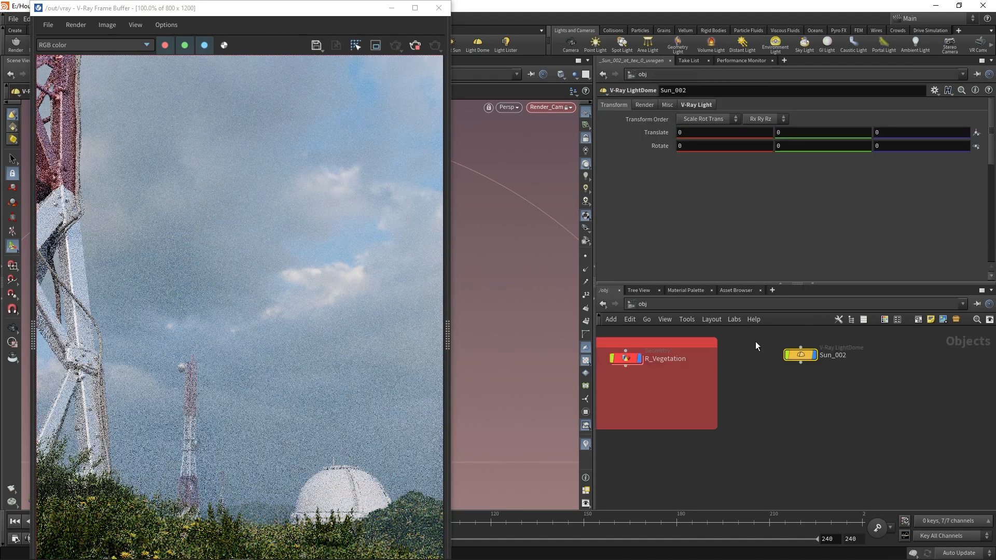
pyautogui.click(799, 356)
pyautogui.click(823, 146)
pyautogui.write('-160')
pyautogui.press('Return')
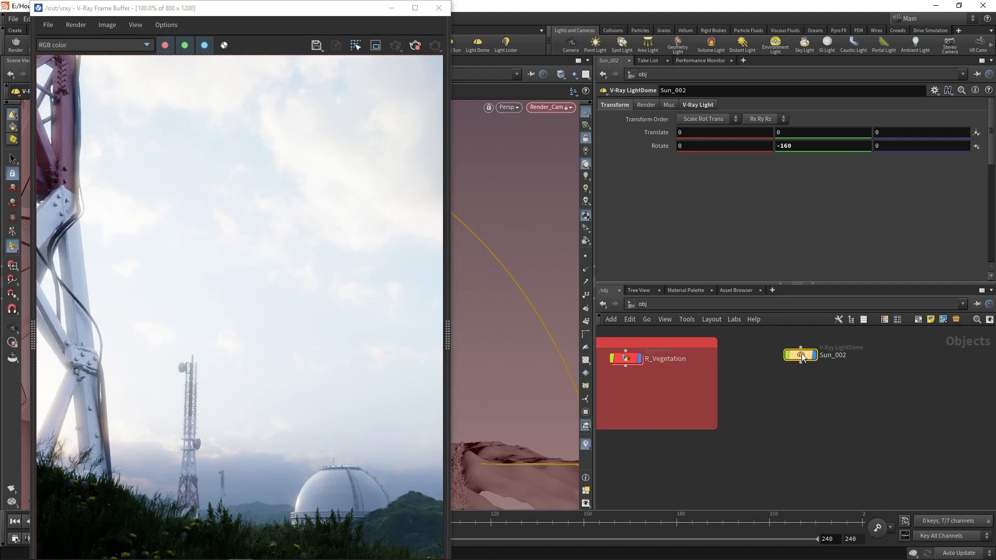
# Disable the Sun_002 dome light and add a V-Ray sun light node.
pyautogui.click(712, 104)
pyautogui.click(700, 119)
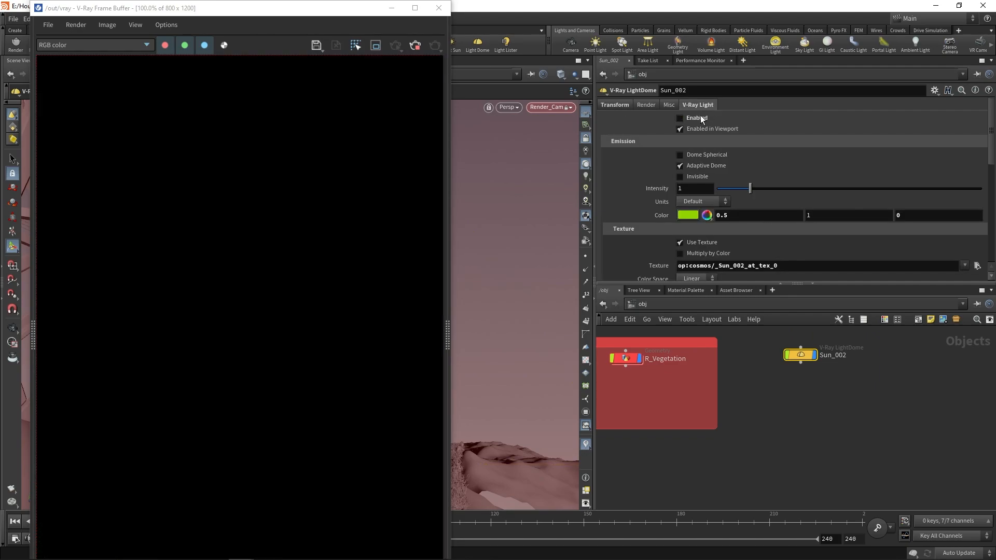
pyautogui.press('Tab')
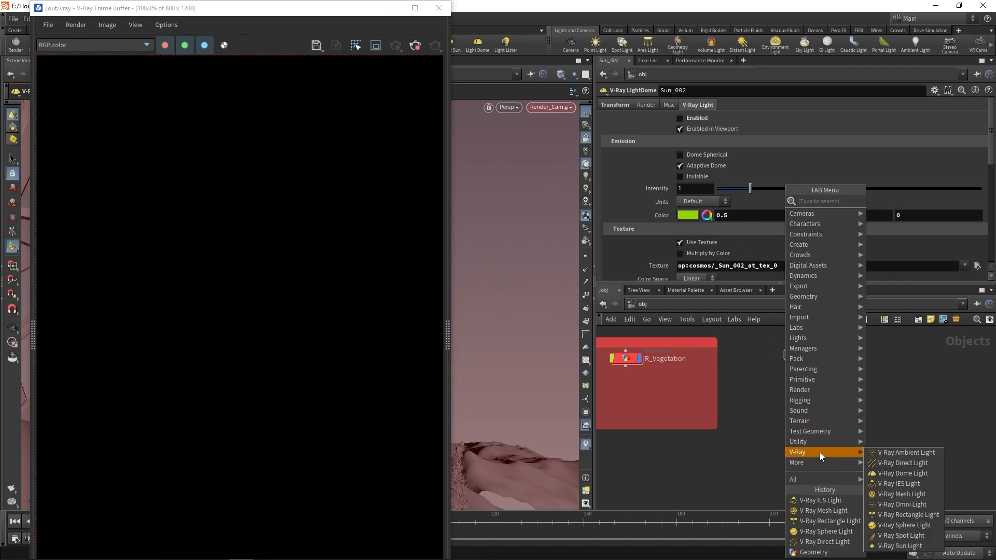
pyautogui.click(899, 546)
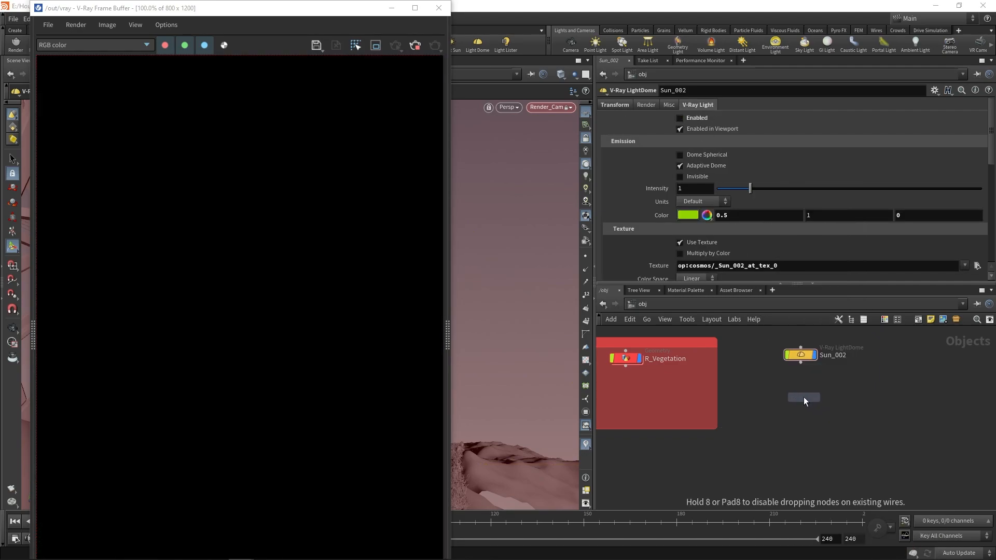
pyautogui.click(802, 394)
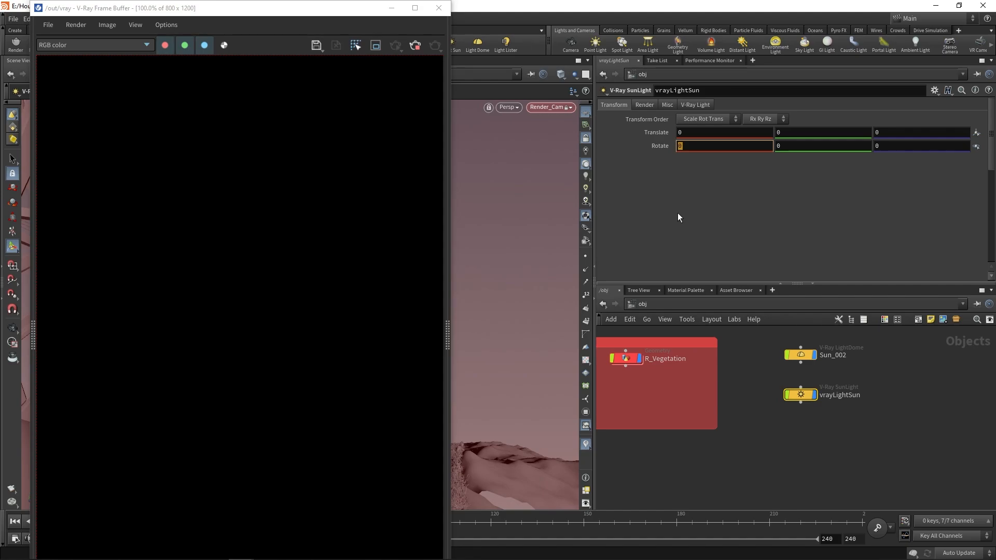
pyautogui.write('-20')
# Rotate the sun light -20 degrees on X and -160 degrees on Y.
pyautogui.press('Return')
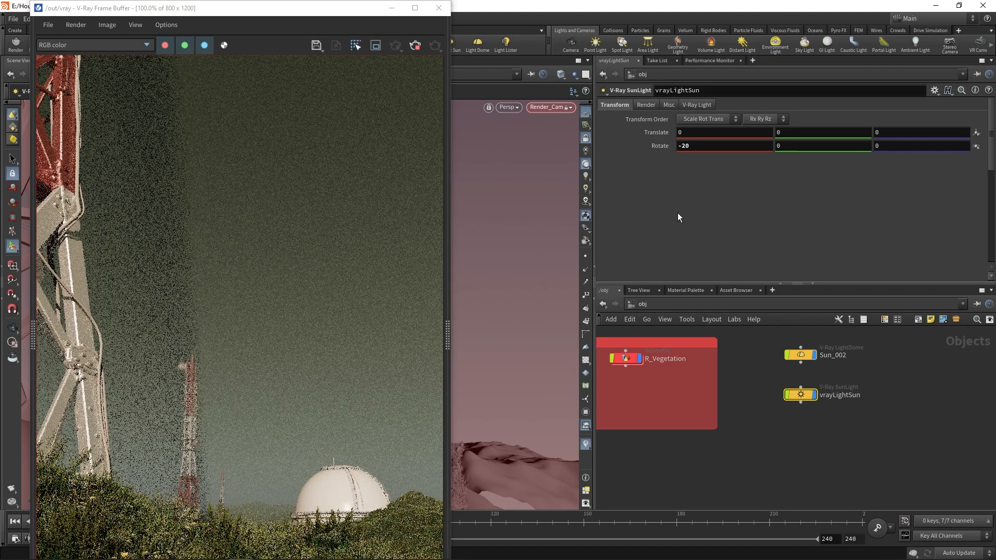
pyautogui.click(798, 145)
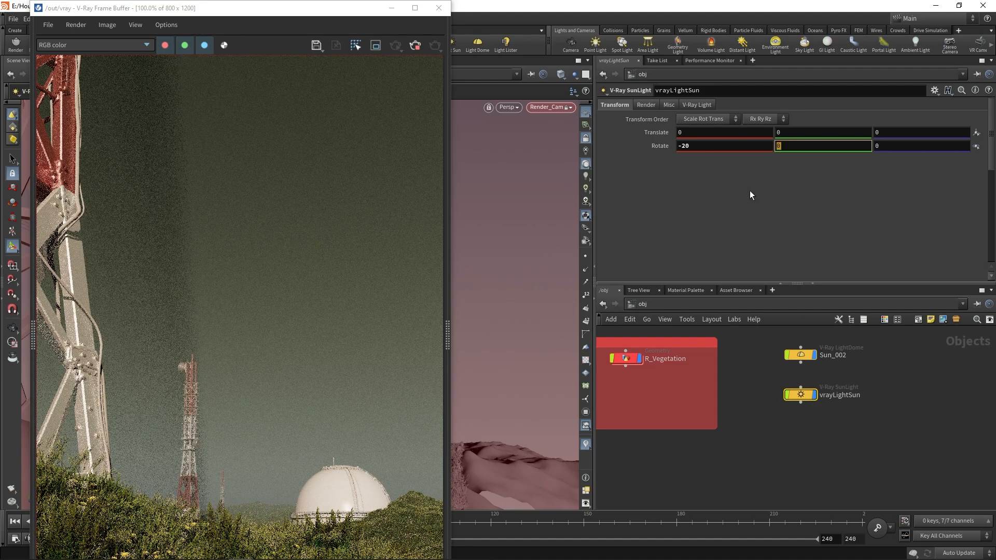
pyautogui.write('-160')
pyautogui.press('Return')
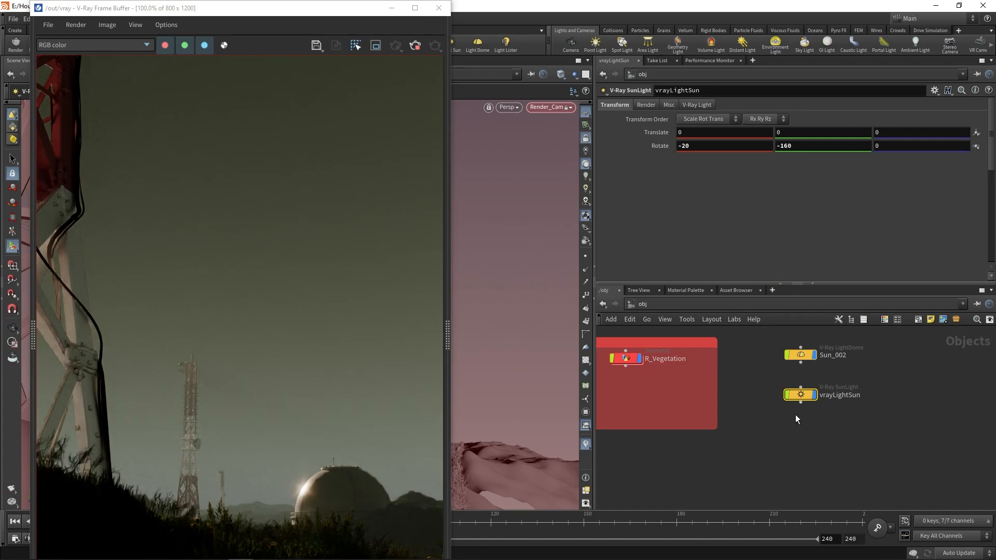
# Add a V-Ray dome light node to the object network.
pyautogui.press('Tab')
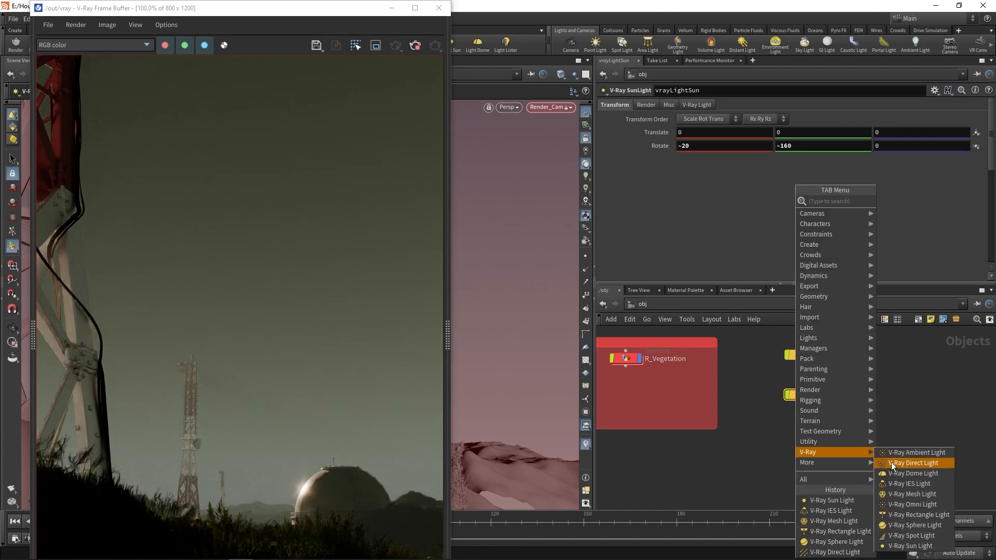
pyautogui.click(892, 463)
pyautogui.click(797, 426)
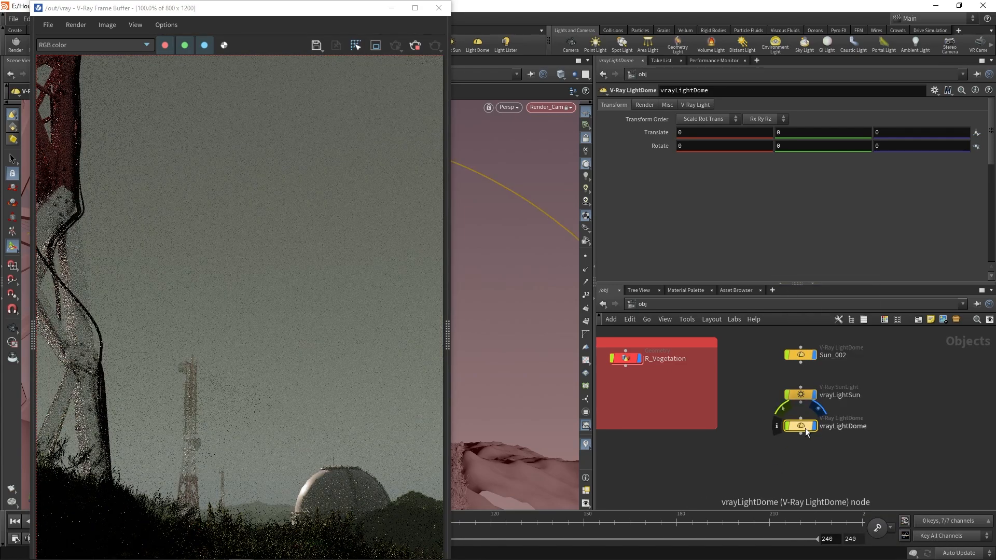
# Create a V-Ray sky texture node in /mat and return to the object network.
pyautogui.click(658, 304)
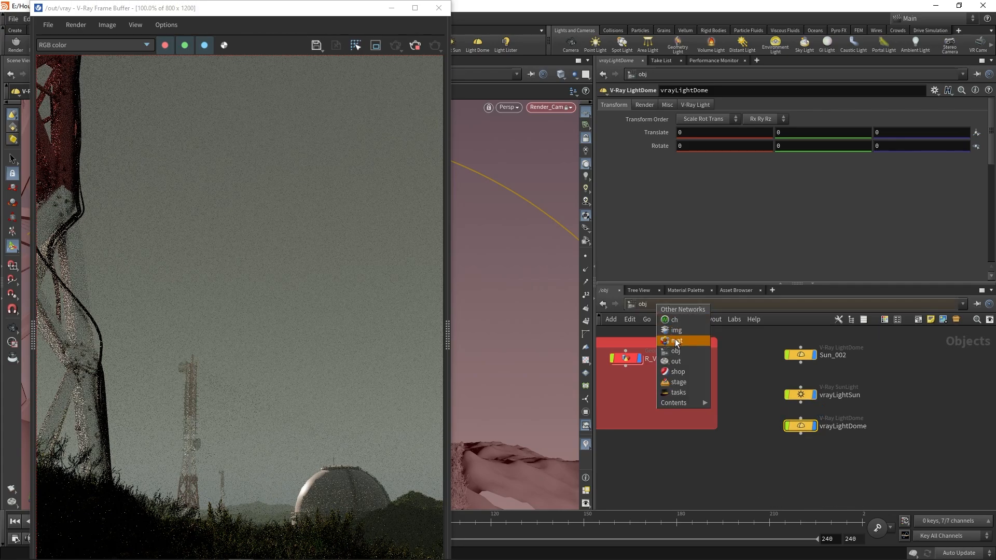
pyautogui.click(701, 340)
pyautogui.press('Tab')
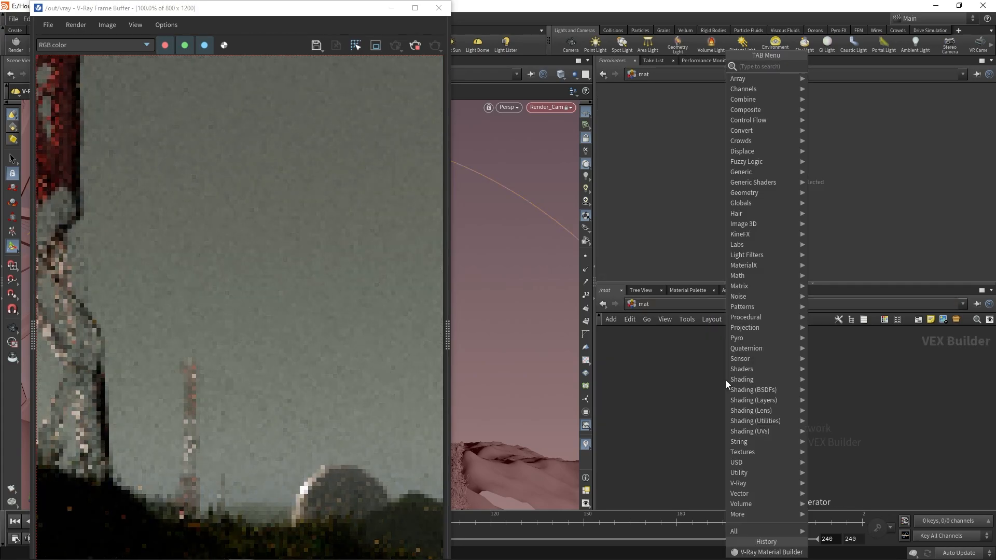
pyautogui.write('sky')
pyautogui.press('Return')
pyautogui.click(725, 381)
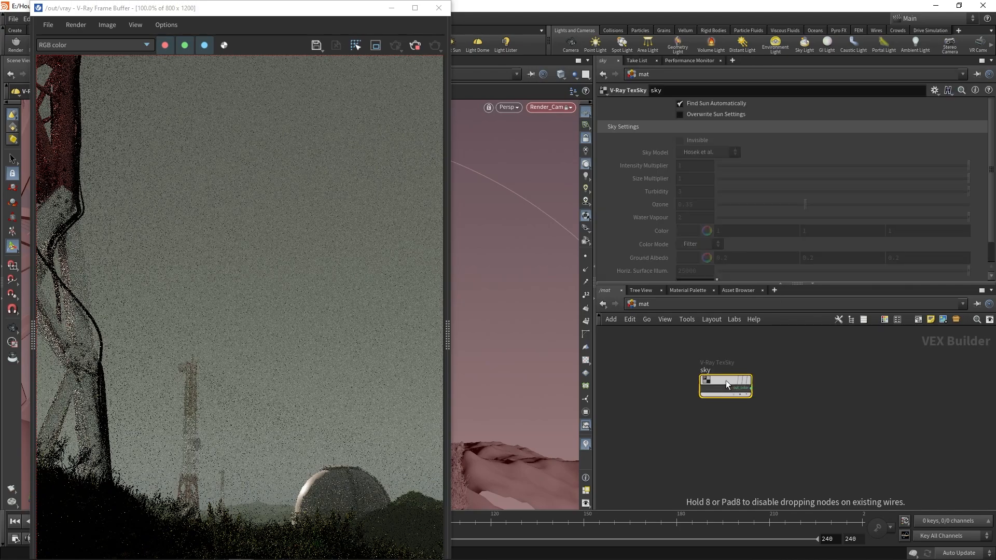
pyautogui.hotkey('ctrl', 'c')
pyautogui.click(656, 307)
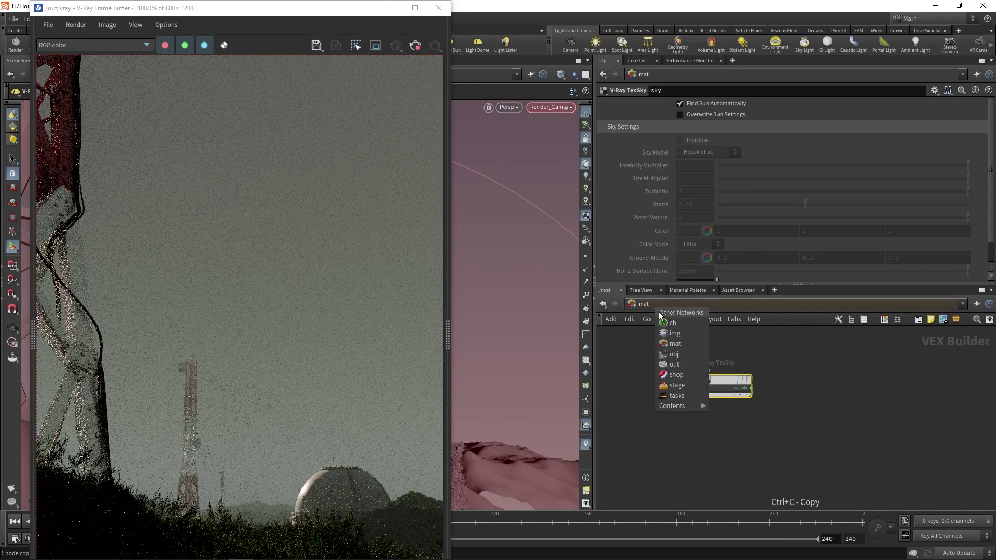
pyautogui.click(674, 354)
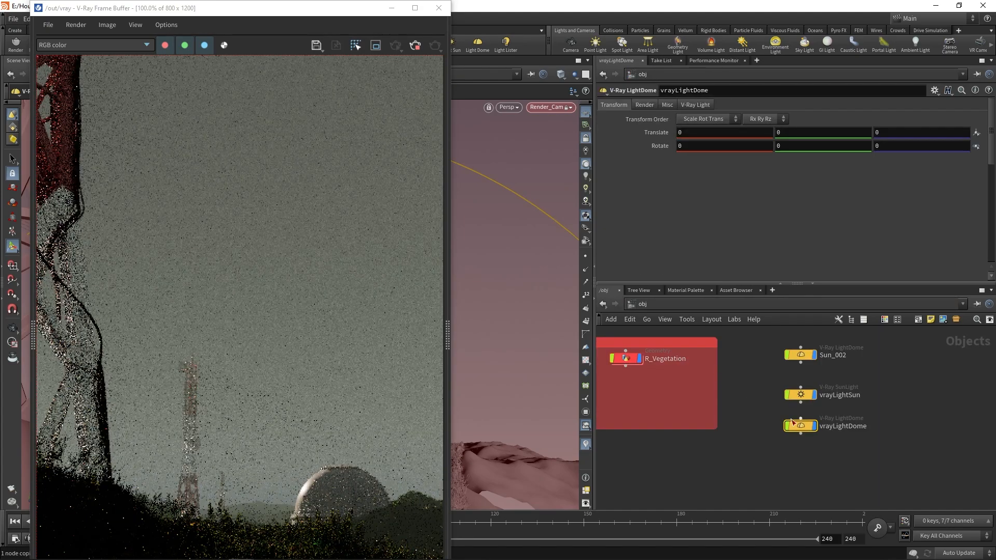
# Set the dome light's V-Ray light texture to /mat/sky.
pyautogui.click(694, 104)
pyautogui.click(816, 265)
pyautogui.press('Return')
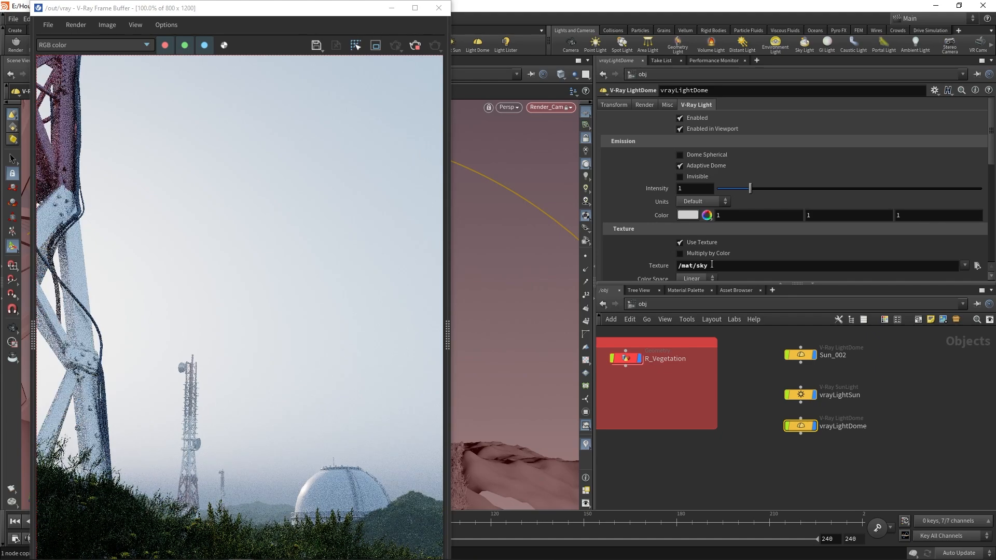
# Adjust the sun light's X rotation to -18 degrees.
pyautogui.click(800, 394)
pyautogui.click(707, 149)
pyautogui.write('-15')
pyautogui.click(777, 146)
pyautogui.write('-')
pyautogui.click(685, 152)
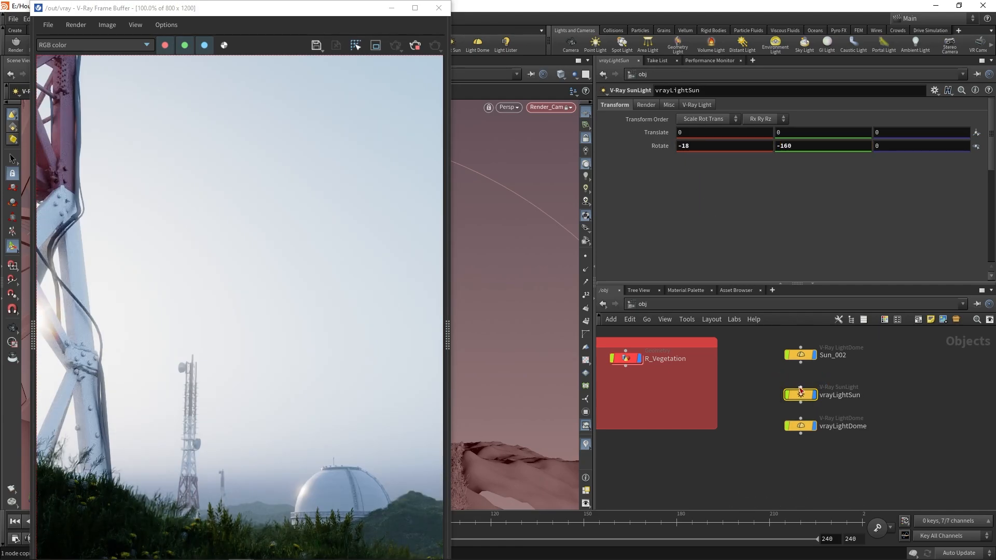
# Lower the sun's intensity to 0.7 and begin editing its water vapour value.
pyautogui.click(697, 104)
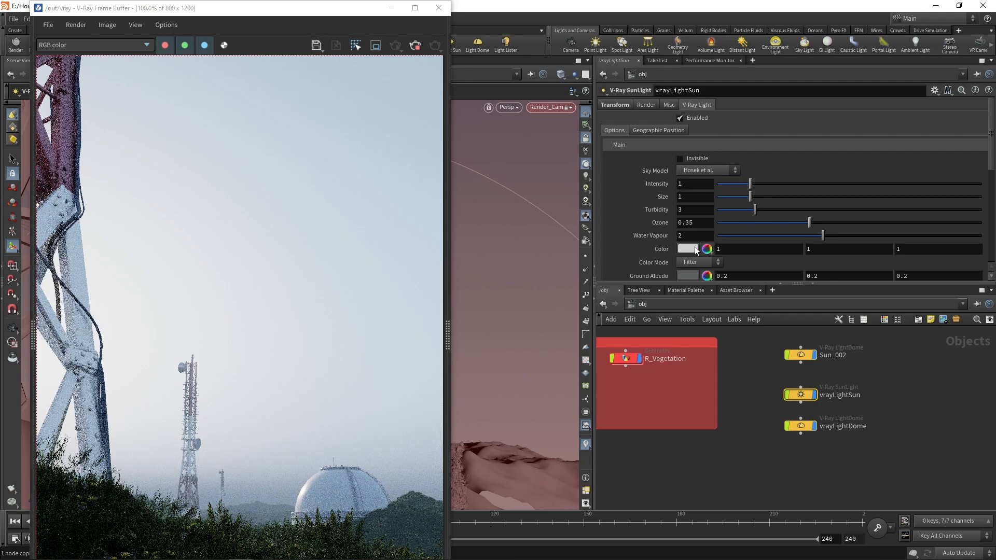
pyautogui.click(692, 183)
pyautogui.write('0.7')
pyautogui.press('Return')
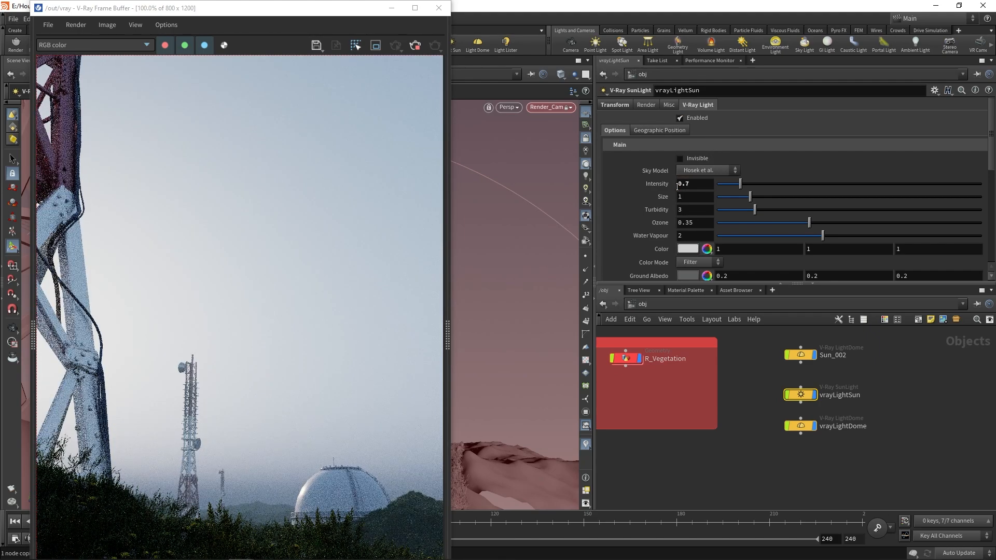
pyautogui.click(696, 235)
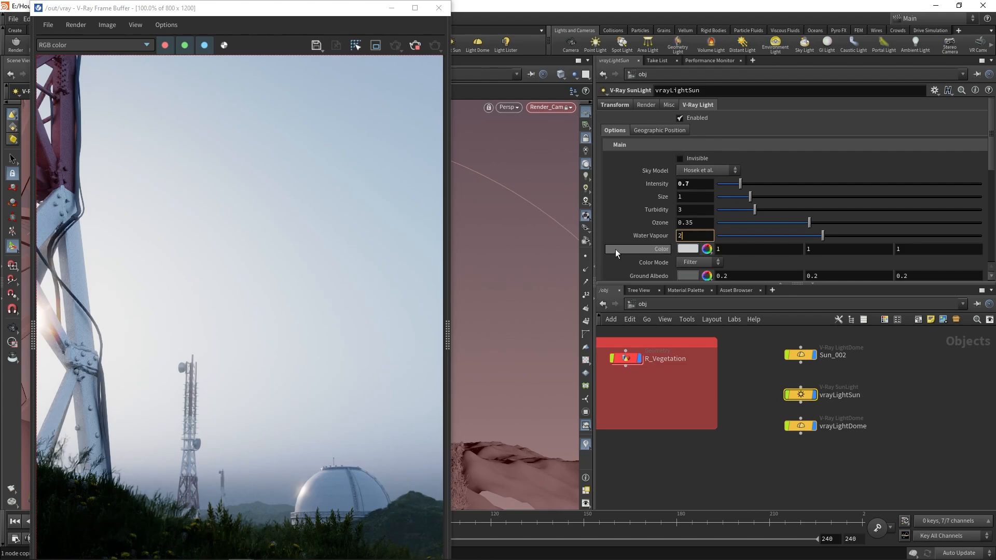
pyautogui.scroll(-5, 615, 249)
pyautogui.scroll(-5, 616, 249)
pyautogui.scroll(-5, 615, 247)
pyautogui.scroll(-3, 616, 246)
pyautogui.scroll(-3, 615, 247)
pyautogui.scroll(-2, 616, 246)
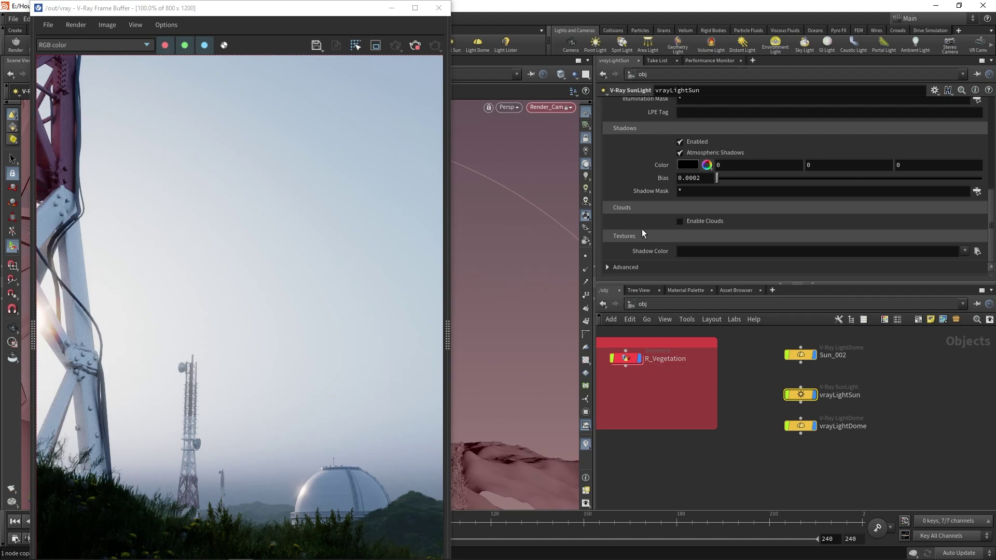
# Enable clouds and ground shadows with density 0.7, variety 0.5 and cirrus 1.
pyautogui.click(679, 224)
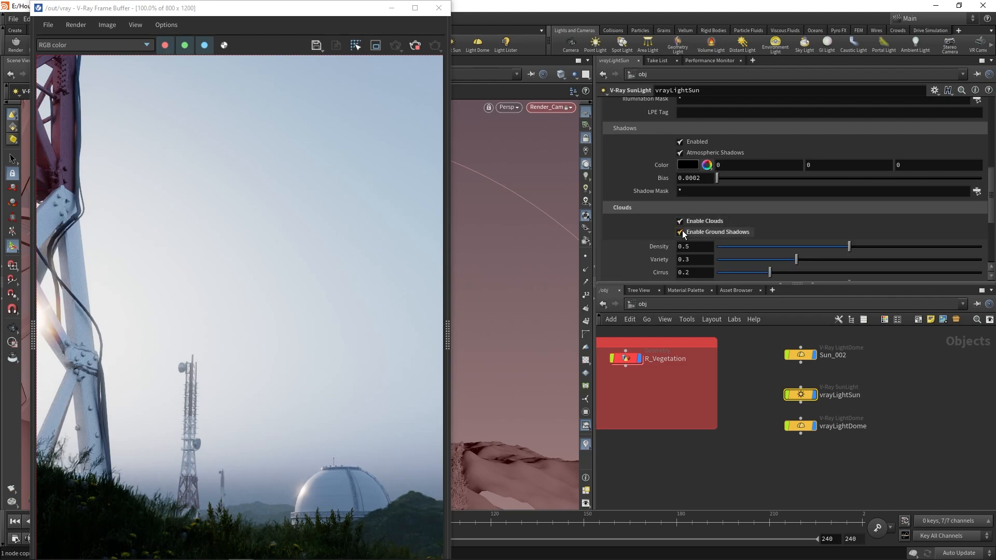
pyautogui.click(681, 232)
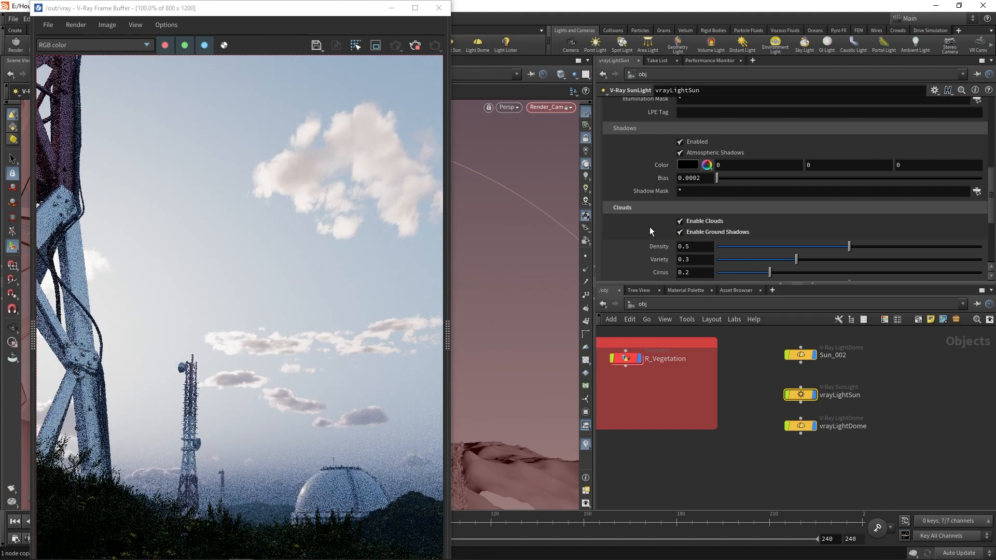
pyautogui.moveTo(696, 247); pyautogui.dragTo(684, 246)
pyautogui.write('7')
pyautogui.press('Return')
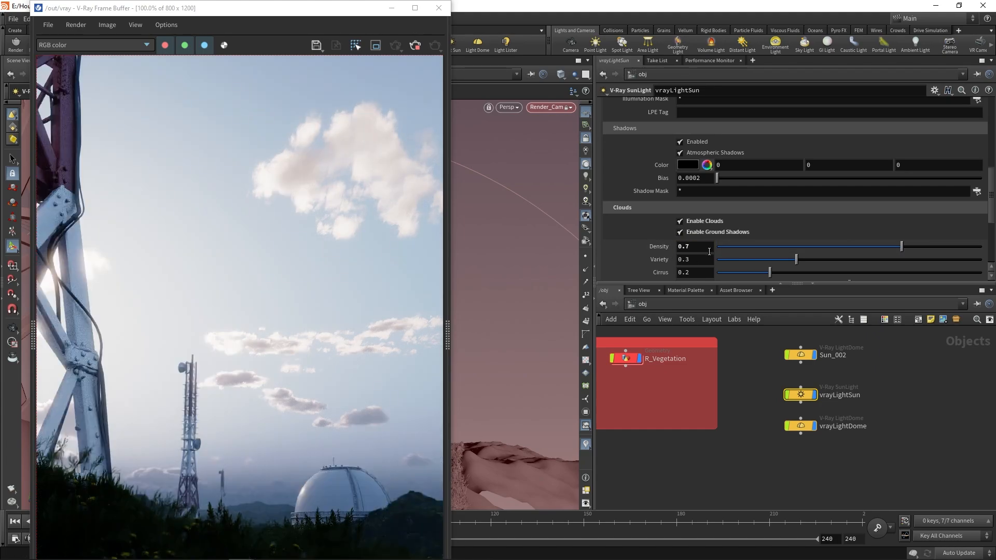
pyautogui.write('5')
pyautogui.press('Return')
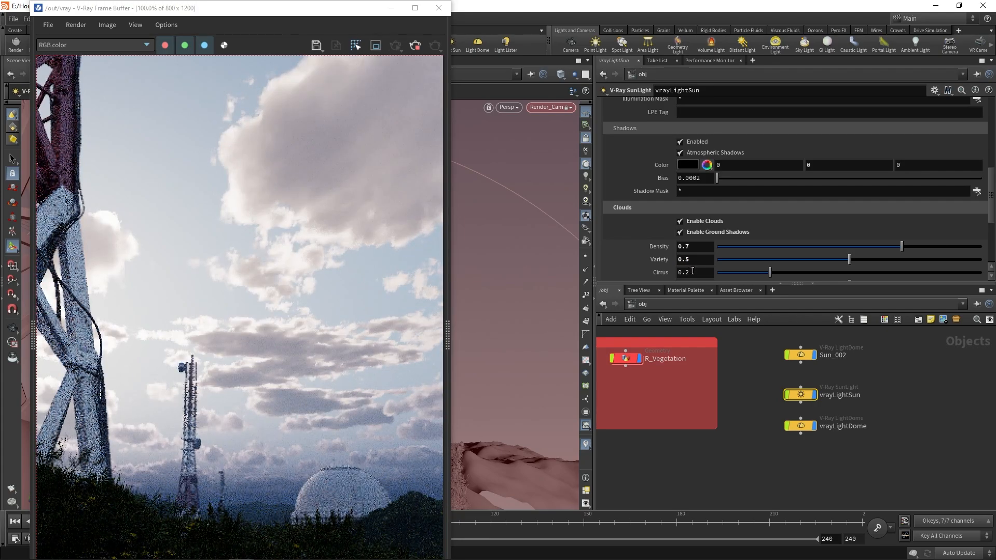
pyautogui.write('1')
pyautogui.press('Return')
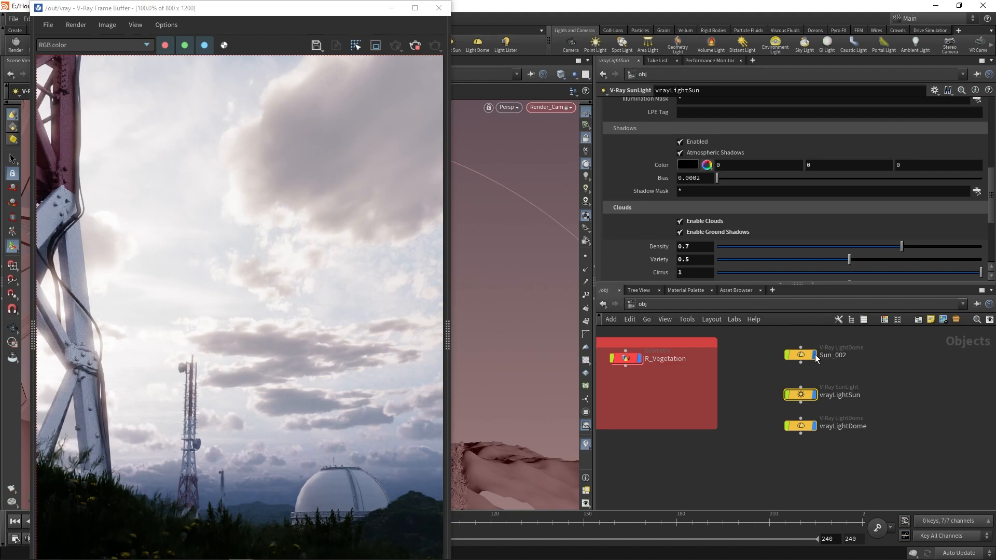
# Dive into the Lghts object's network to review it, then return to /obj.
pyautogui.moveTo(811, 342); pyautogui.dragTo(775, 398, button='middle')
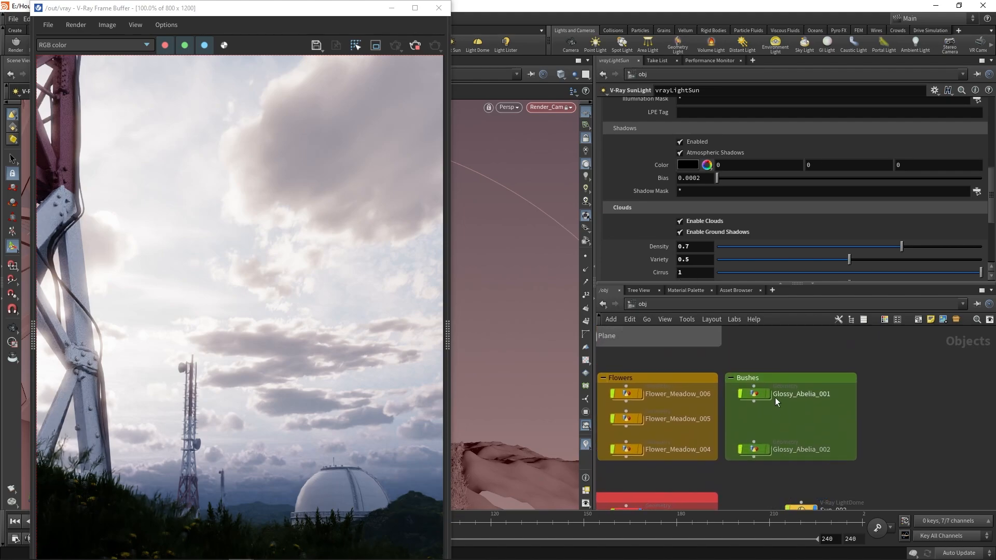
pyautogui.moveTo(762, 342); pyautogui.dragTo(810, 419, button='middle')
pyautogui.click(717, 369)
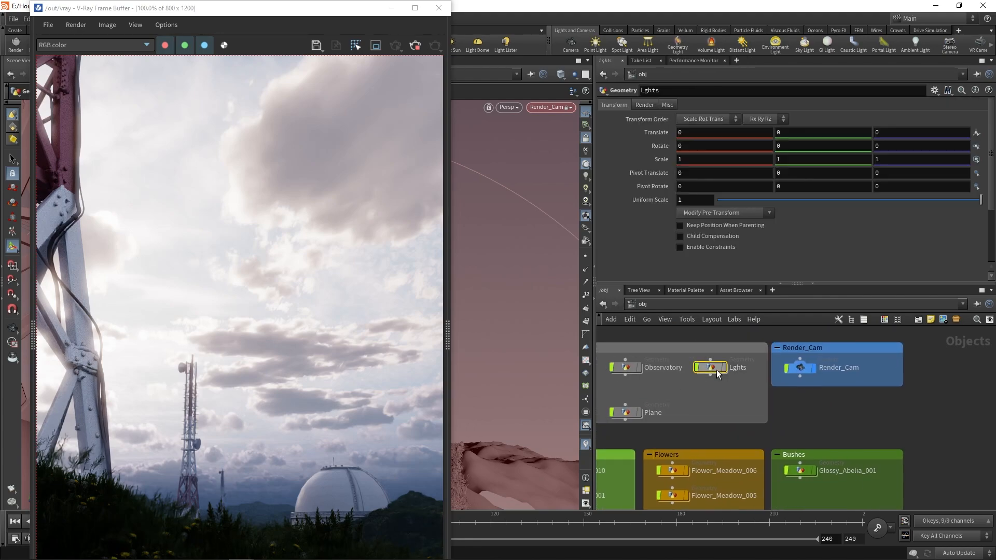
pyautogui.doubleClick(717, 369)
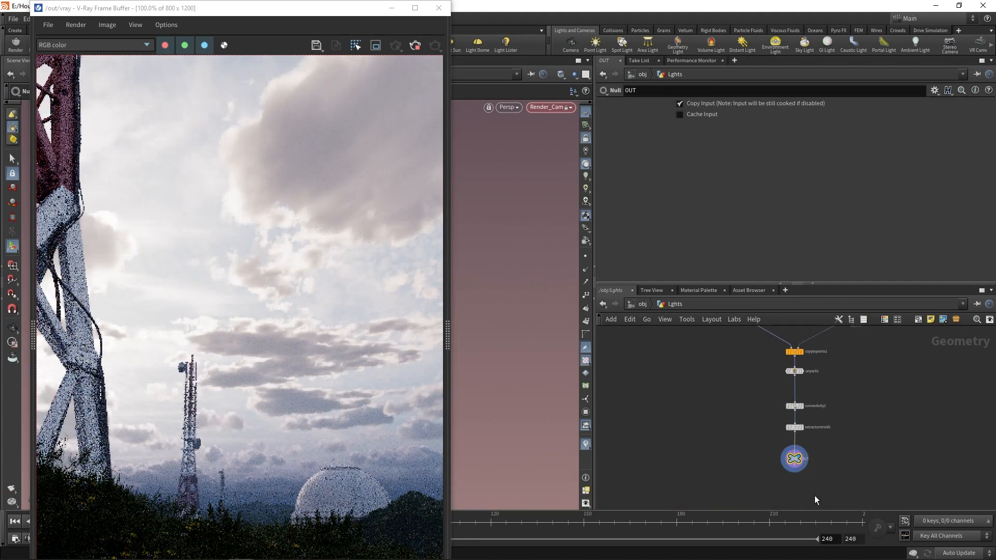
pyautogui.click(644, 305)
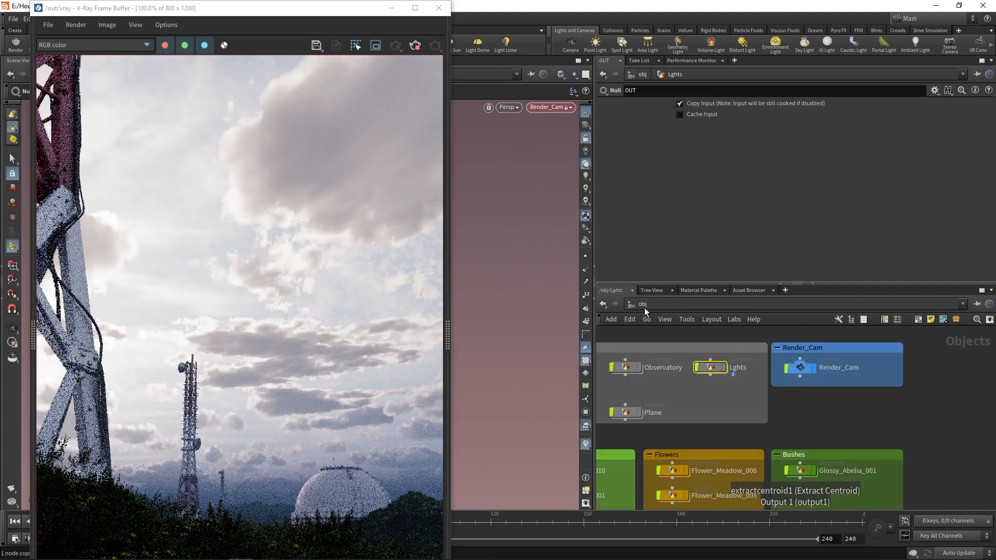
pyautogui.scroll(-5, 795, 388)
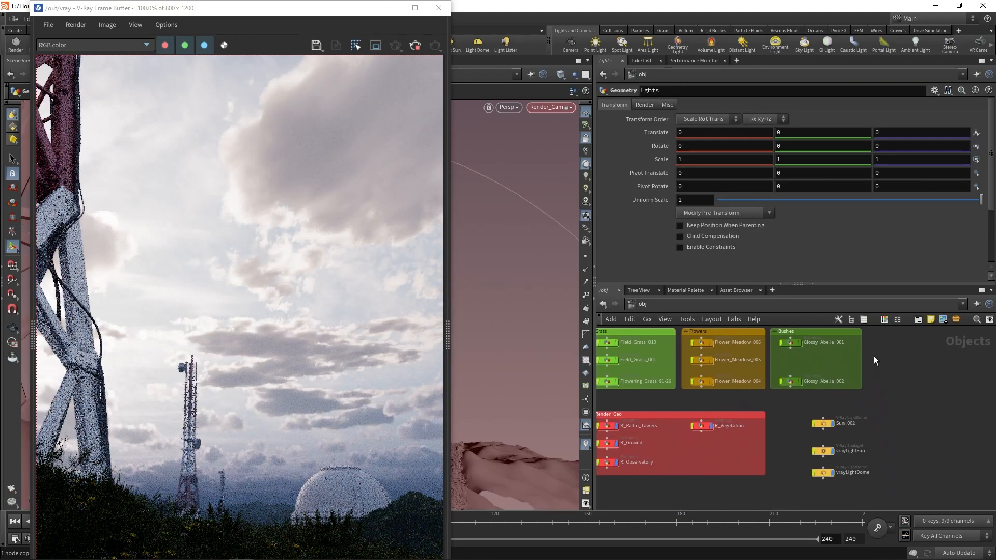
# Choose a new instance object node to add at scene level.
pyautogui.press('Tab')
pyautogui.press('Return')
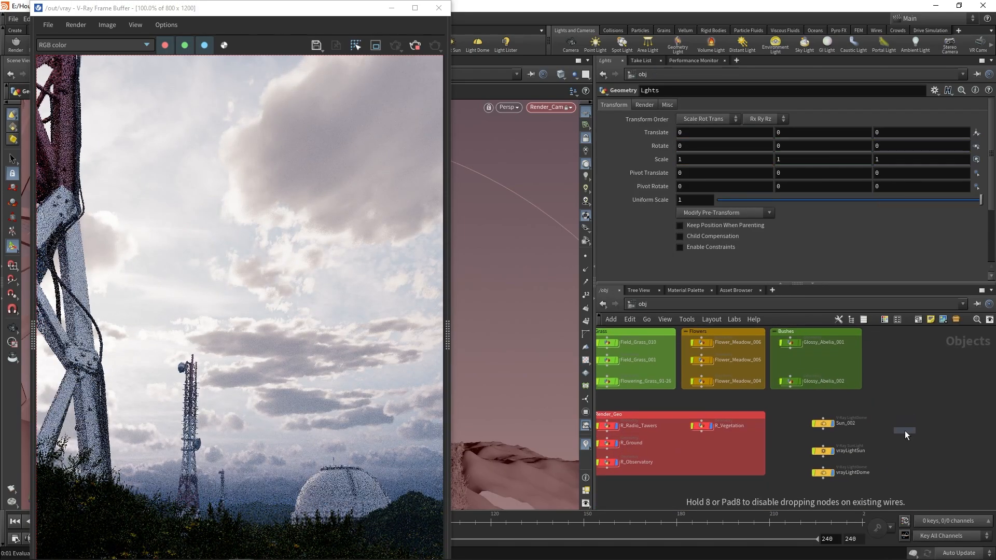
# Inside instance1, replace the add node with an object merge of /obj/Lghts/OUT.
pyautogui.click(904, 425)
pyautogui.doubleClick(904, 426)
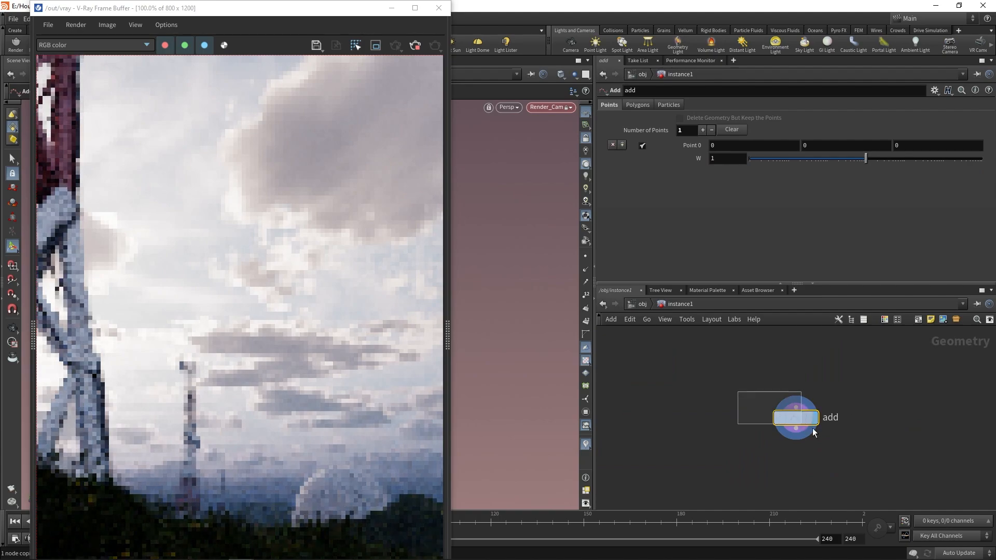
pyautogui.press('Delete')
pyautogui.press('Tab')
pyautogui.write('object')
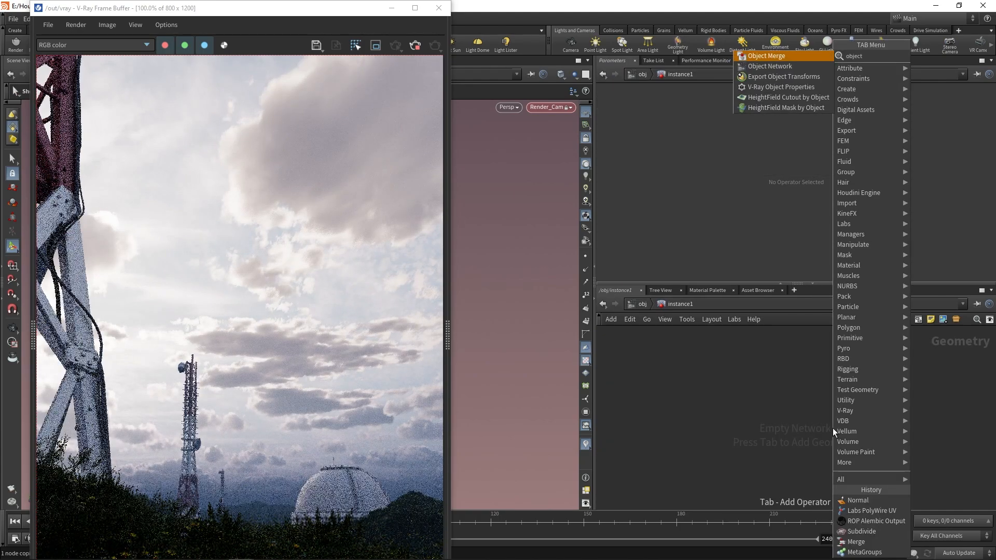
pyautogui.press('Return')
pyautogui.click(833, 428)
pyautogui.click(777, 131)
pyautogui.write('/obj/Lghts/OUT')
pyautogui.press('Return')
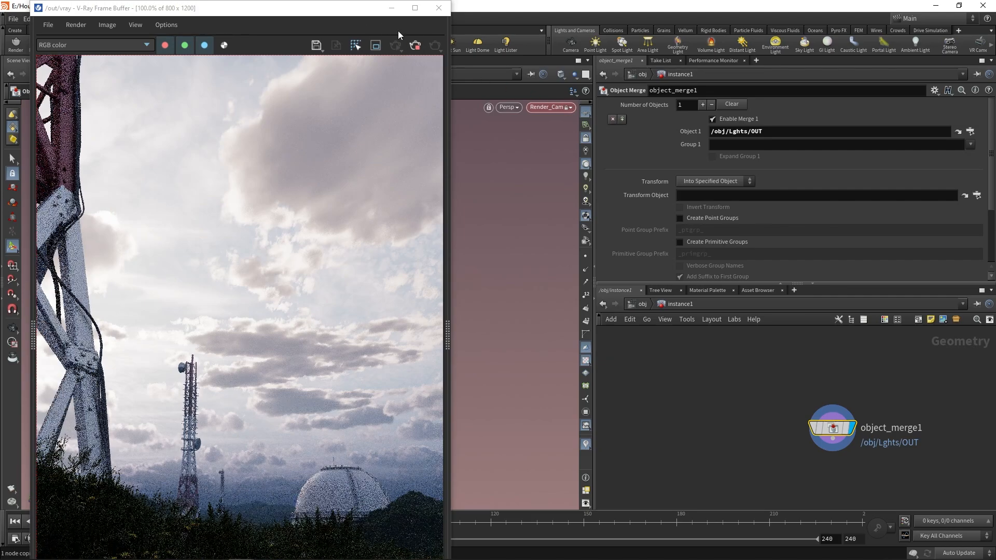
# Close the V-Ray frame buffer window and display points in the viewport.
pyautogui.click(415, 45)
pyautogui.click(437, 9)
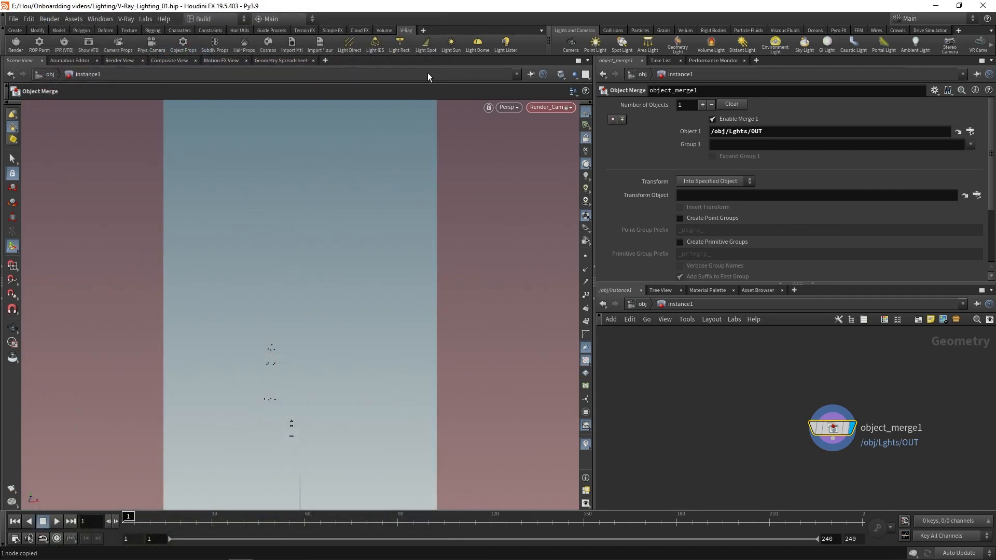
pyautogui.click(585, 259)
# Add a V-Ray sphere light node at object level.
pyautogui.press('u')
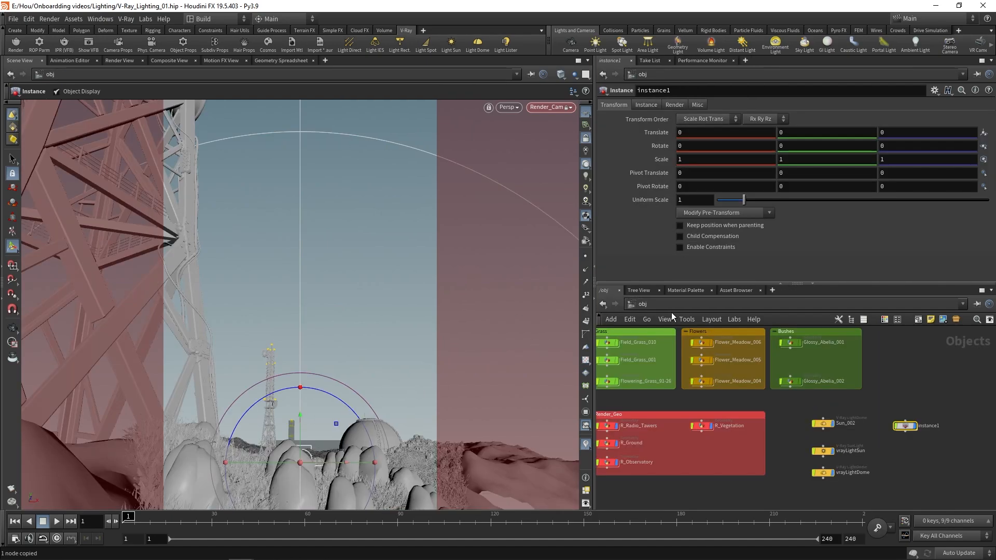
pyautogui.press('Tab')
pyautogui.moveTo(945, 452)
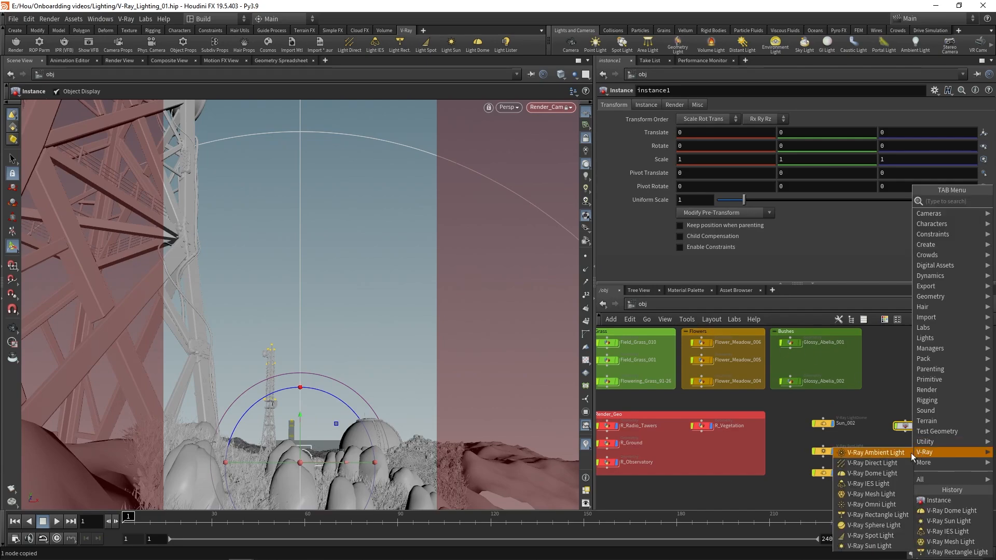
pyautogui.click(871, 530)
pyautogui.click(900, 463)
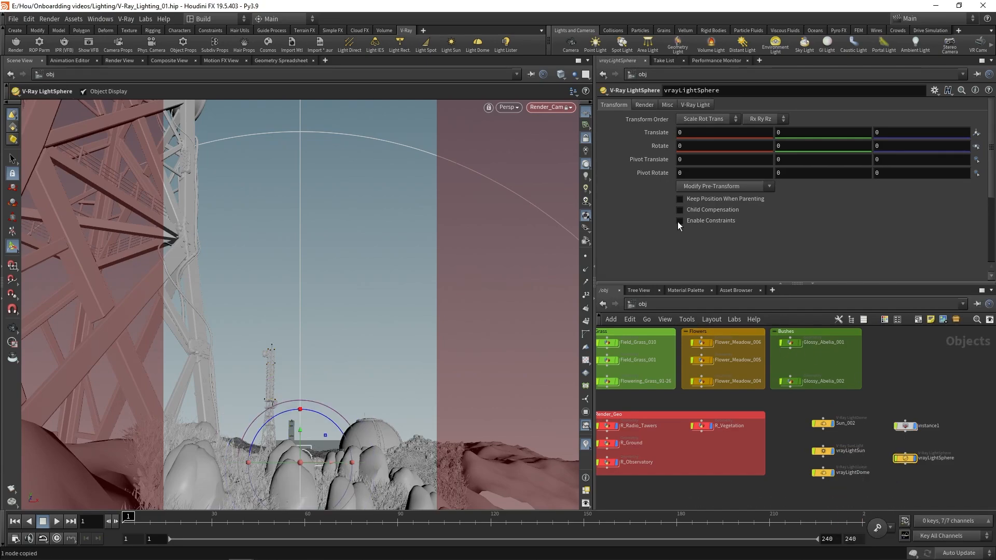
pyautogui.scroll(6, 259, 355)
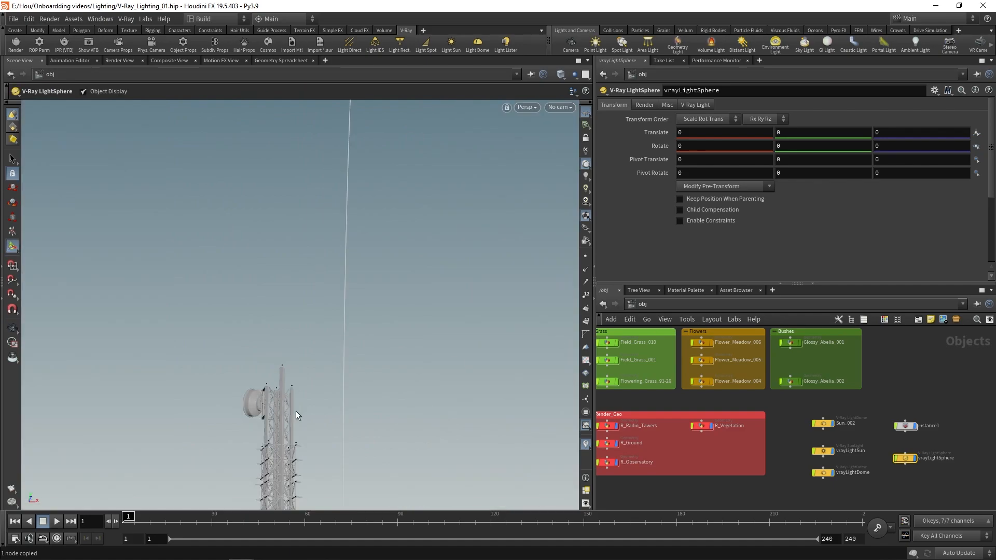
# Set instance1 to instance vrayLightSphere with full point instancing.
pyautogui.click(905, 426)
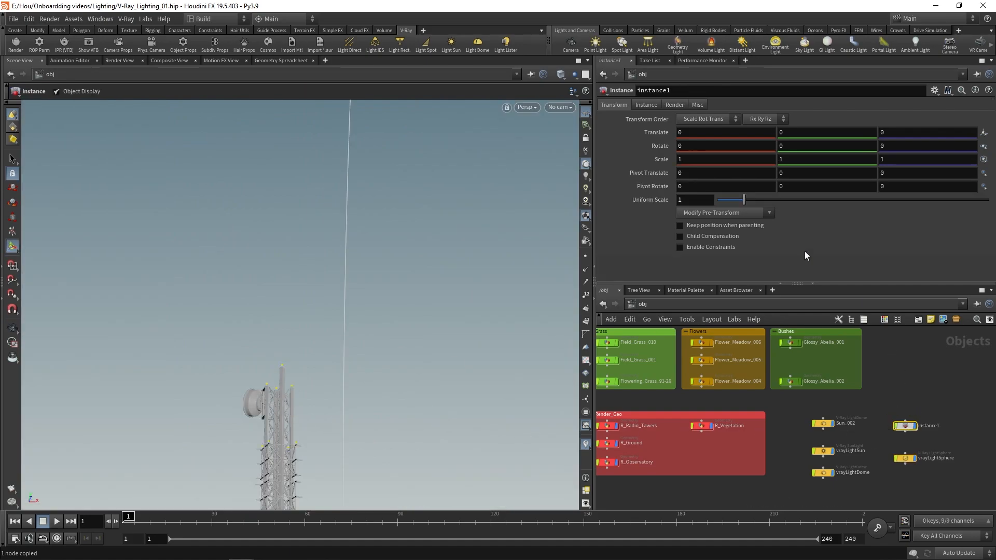
pyautogui.click(646, 104)
pyautogui.click(983, 119)
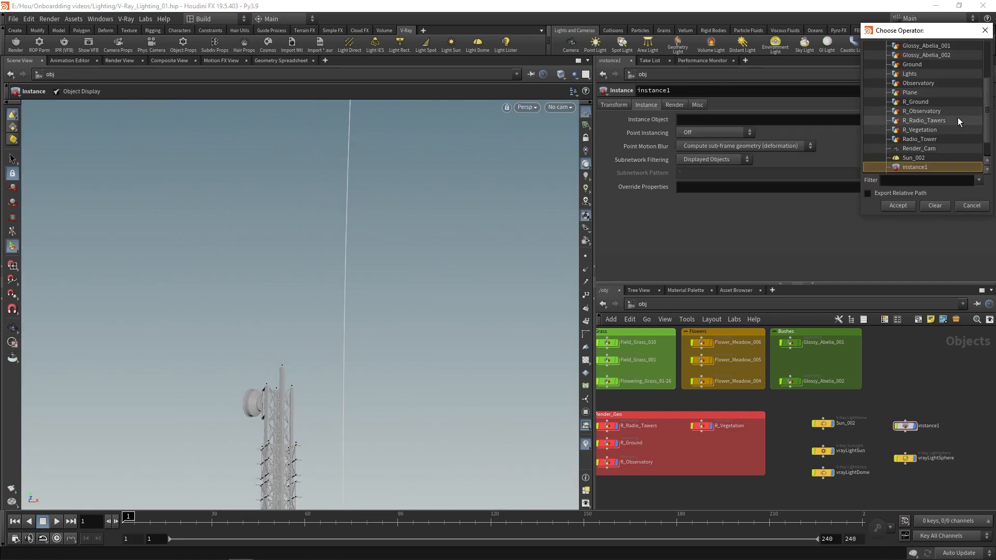
pyautogui.scroll(-3, 918, 140)
pyautogui.click(926, 160)
pyautogui.click(905, 202)
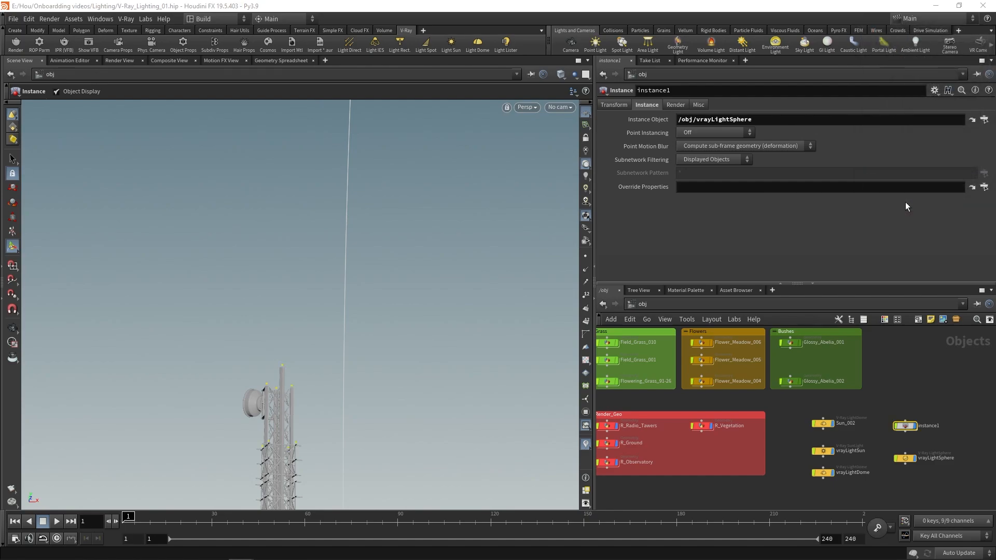
pyautogui.click(716, 132)
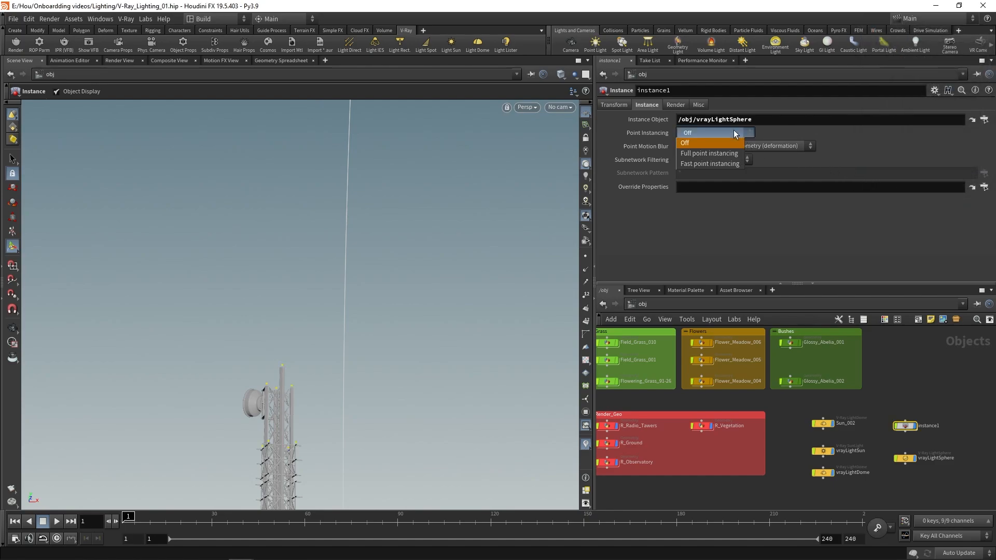
pyautogui.click(724, 148)
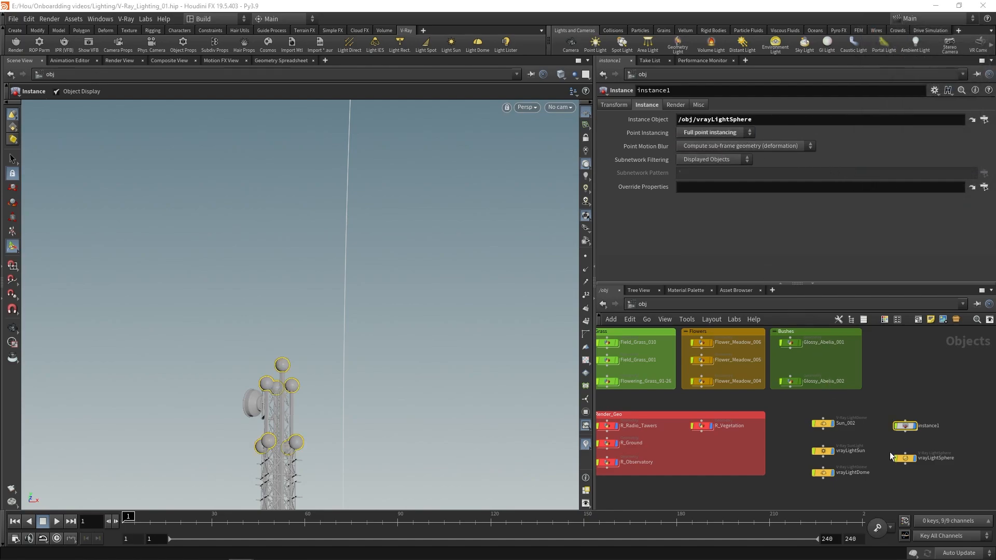
pyautogui.click(903, 462)
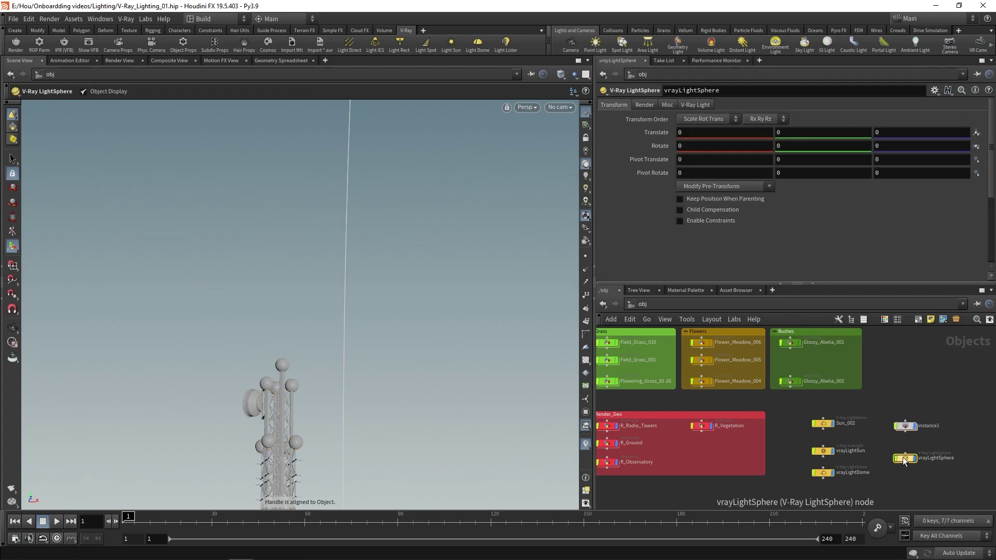
# Give the sphere light intensity 1000 and a bright red colour.
pyautogui.click(696, 103)
pyautogui.write('1400')
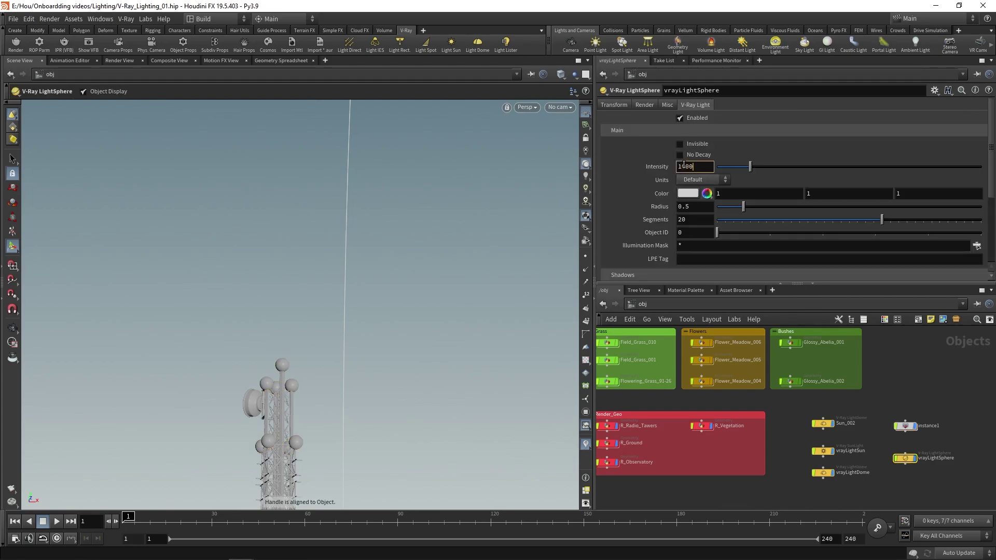
pyautogui.write('0.1')
pyautogui.press('Return')
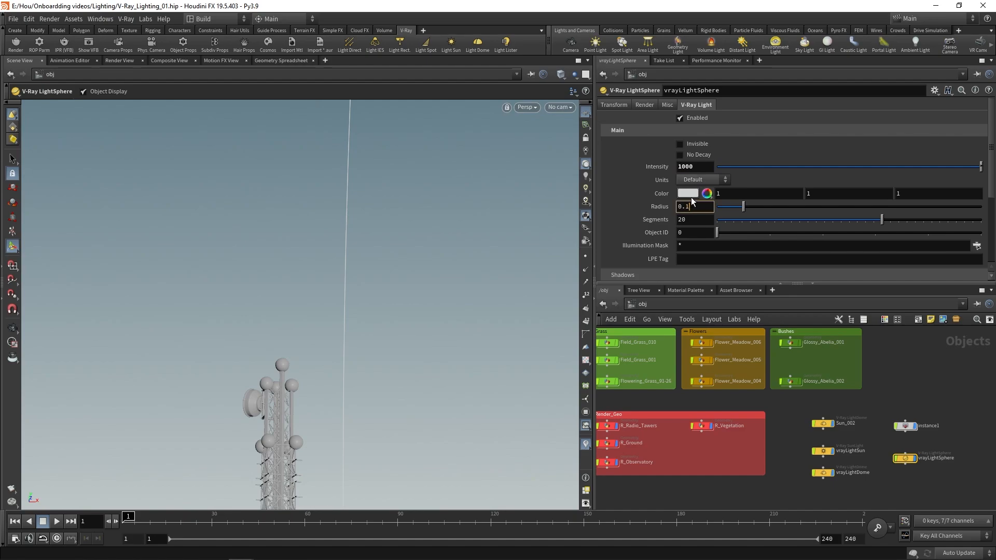
pyautogui.click(690, 193)
pyautogui.click(455, 147)
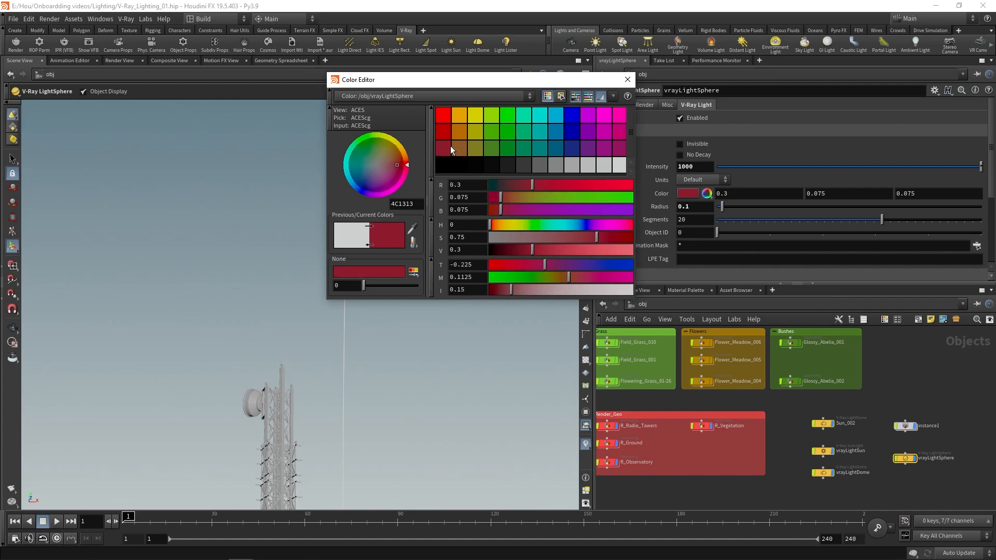
pyautogui.click(614, 249)
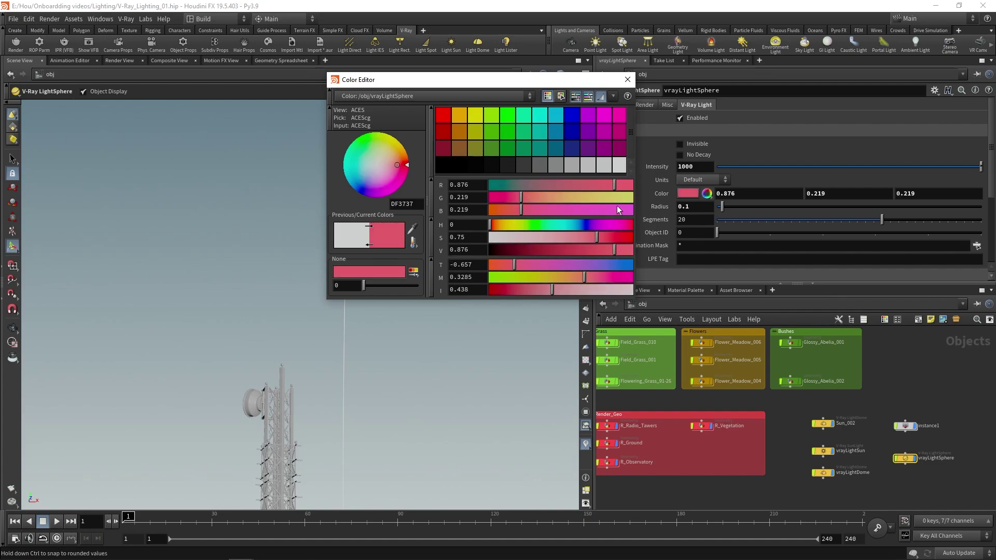
pyautogui.click(627, 79)
pyautogui.click(552, 107)
# Look through Render_Cam, start an IPR render and region-render the tower lights.
pyautogui.click(615, 155)
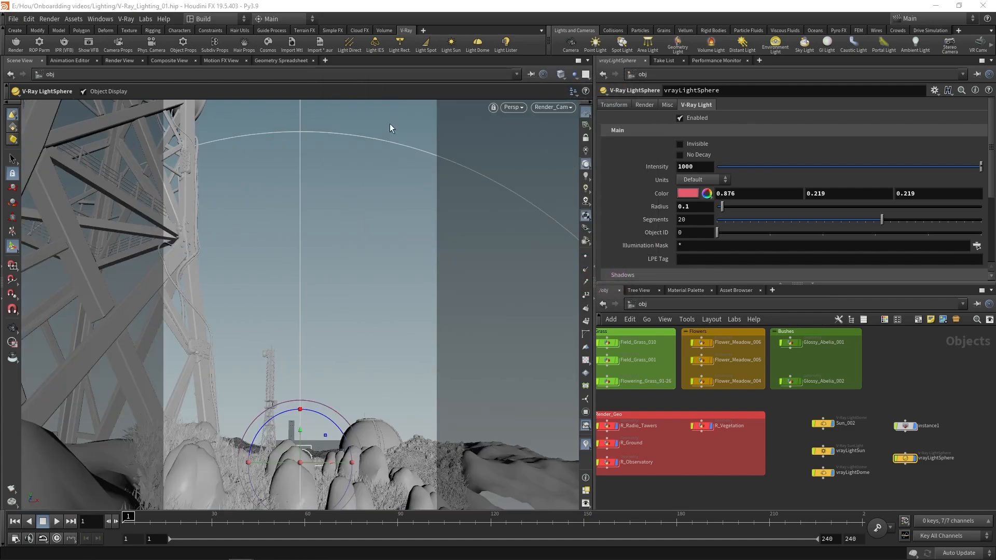
pyautogui.click(62, 47)
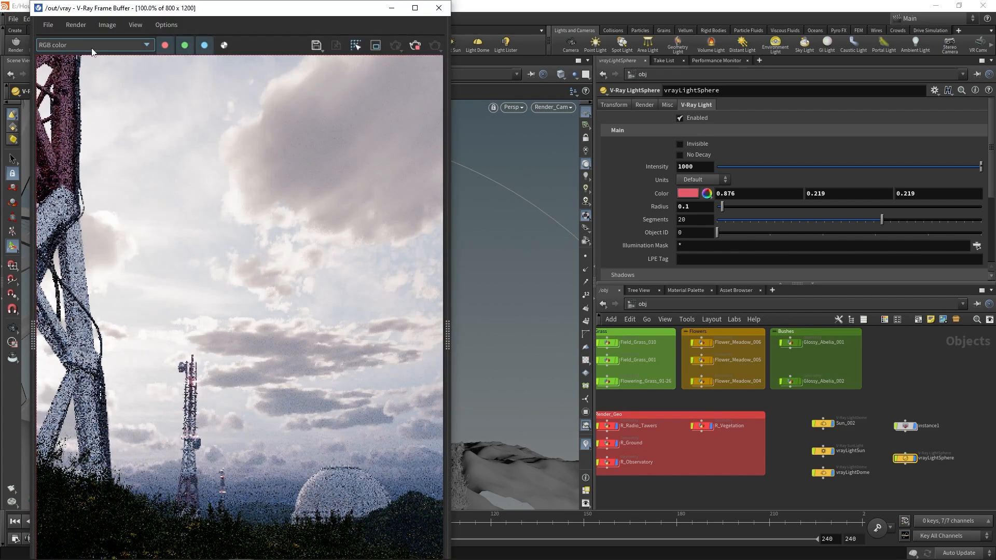
pyautogui.scroll(2, 223, 496)
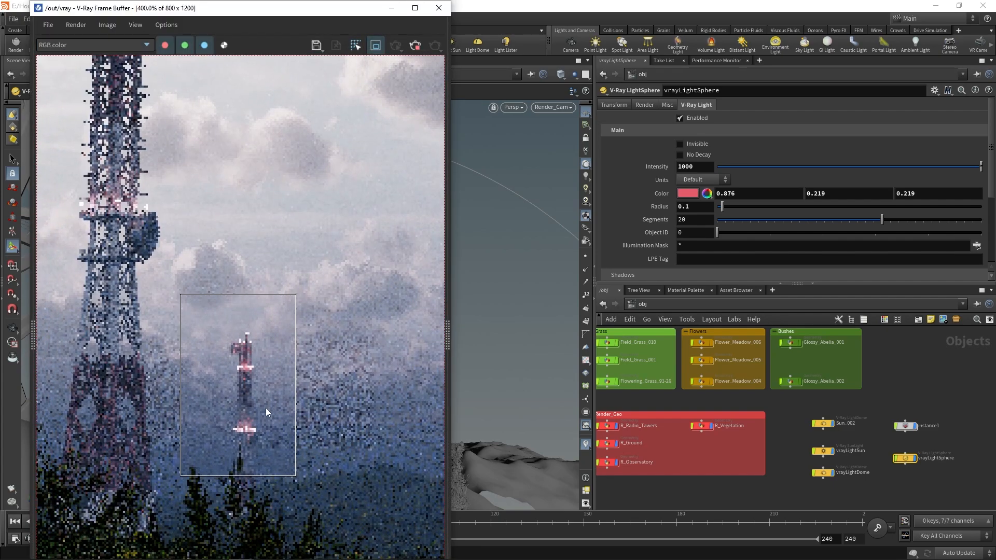
pyautogui.scroll(2, 266, 408)
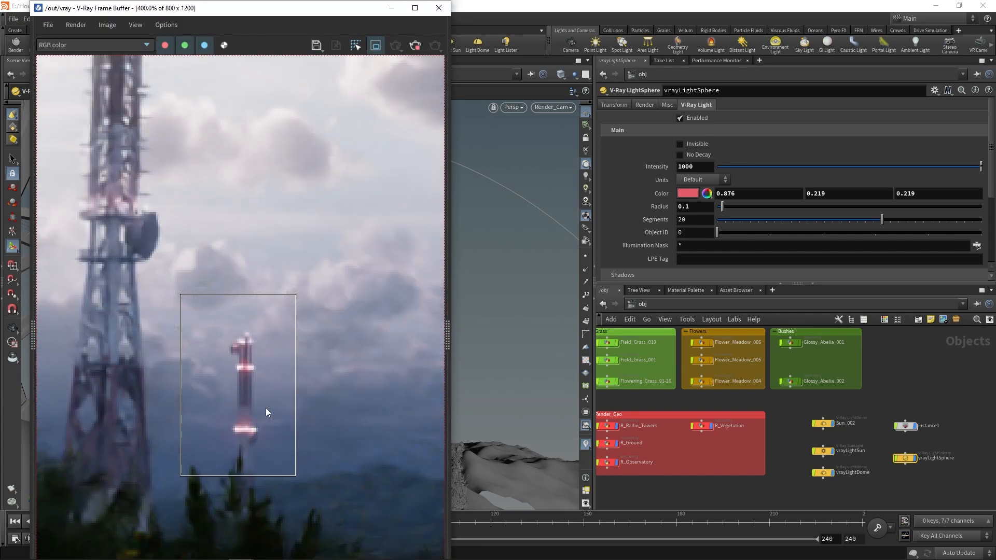
pyautogui.moveTo(60, 187); pyautogui.dragTo(203, 238)
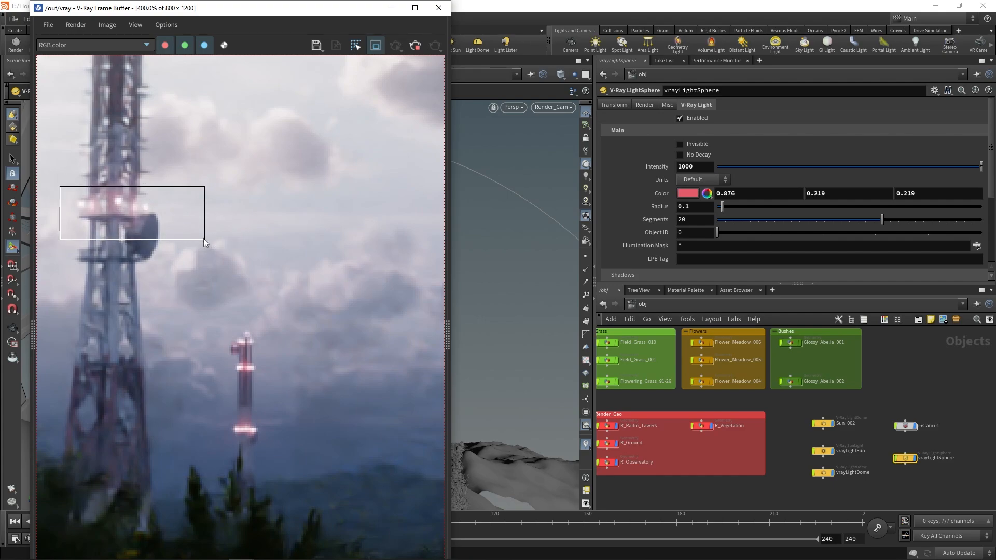
pyautogui.press('f')
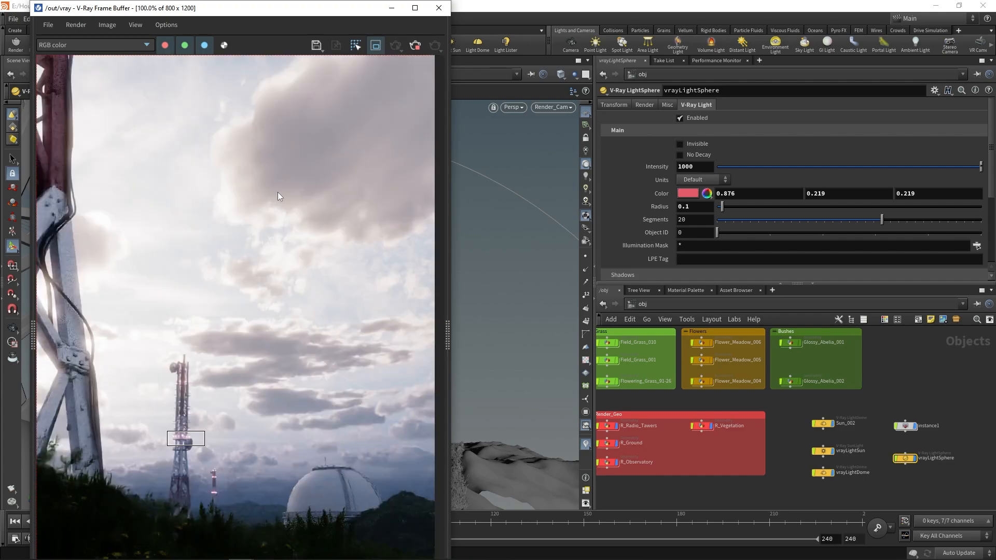
# Turn off the render region and restart the full-frame render.
pyautogui.click(375, 47)
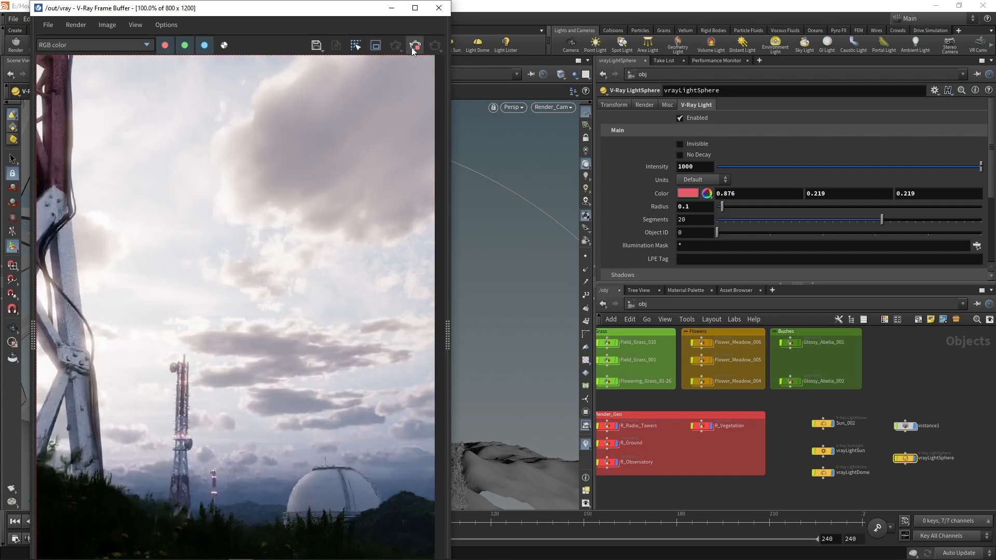
pyautogui.click(414, 46)
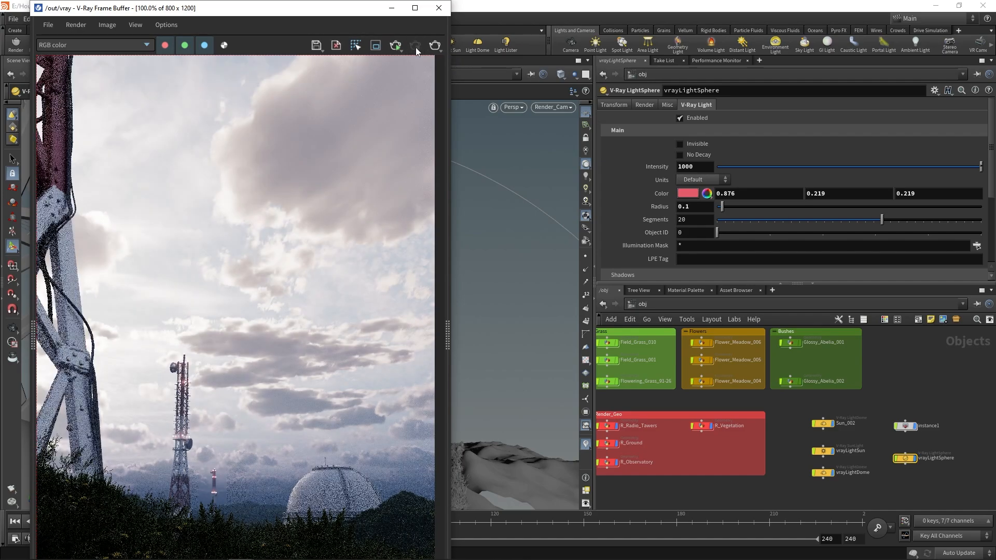